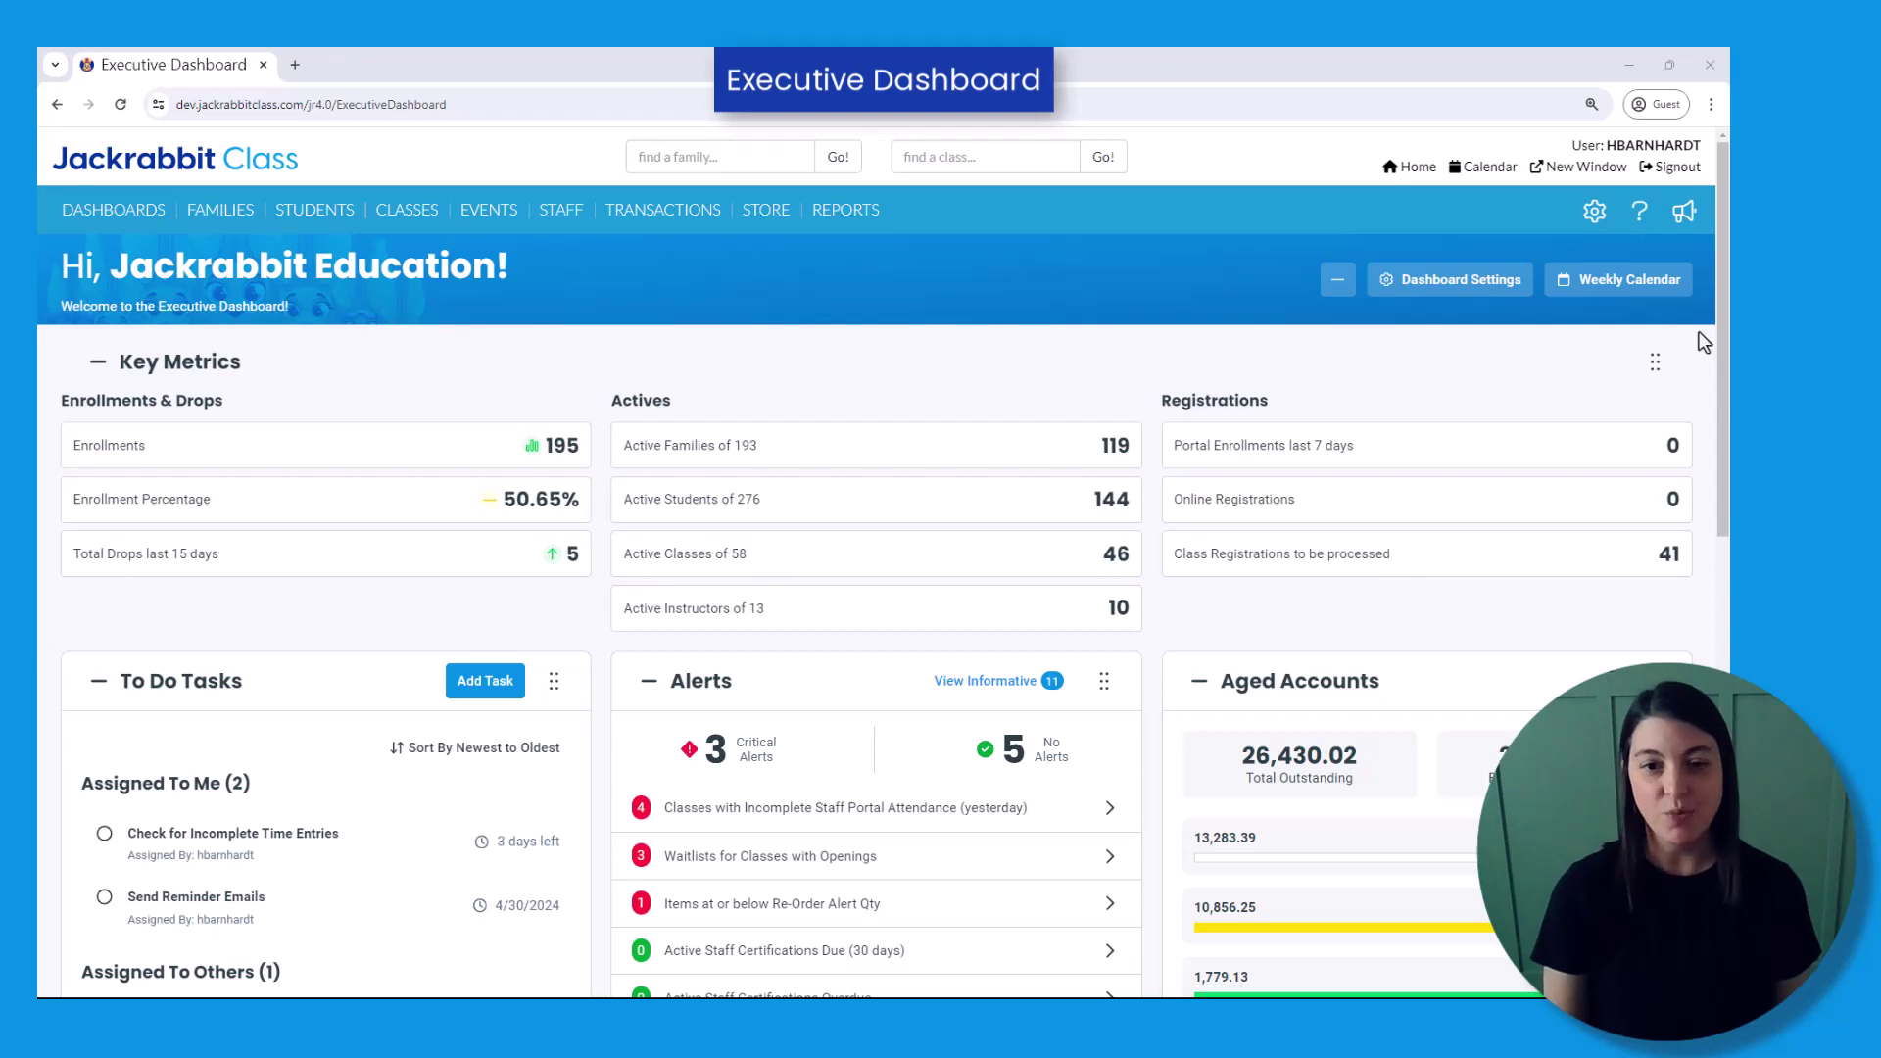
# Scroll through the Executive Dashboard overview before moving to My Account.
pyautogui.scroll(-5, 1699, 333)
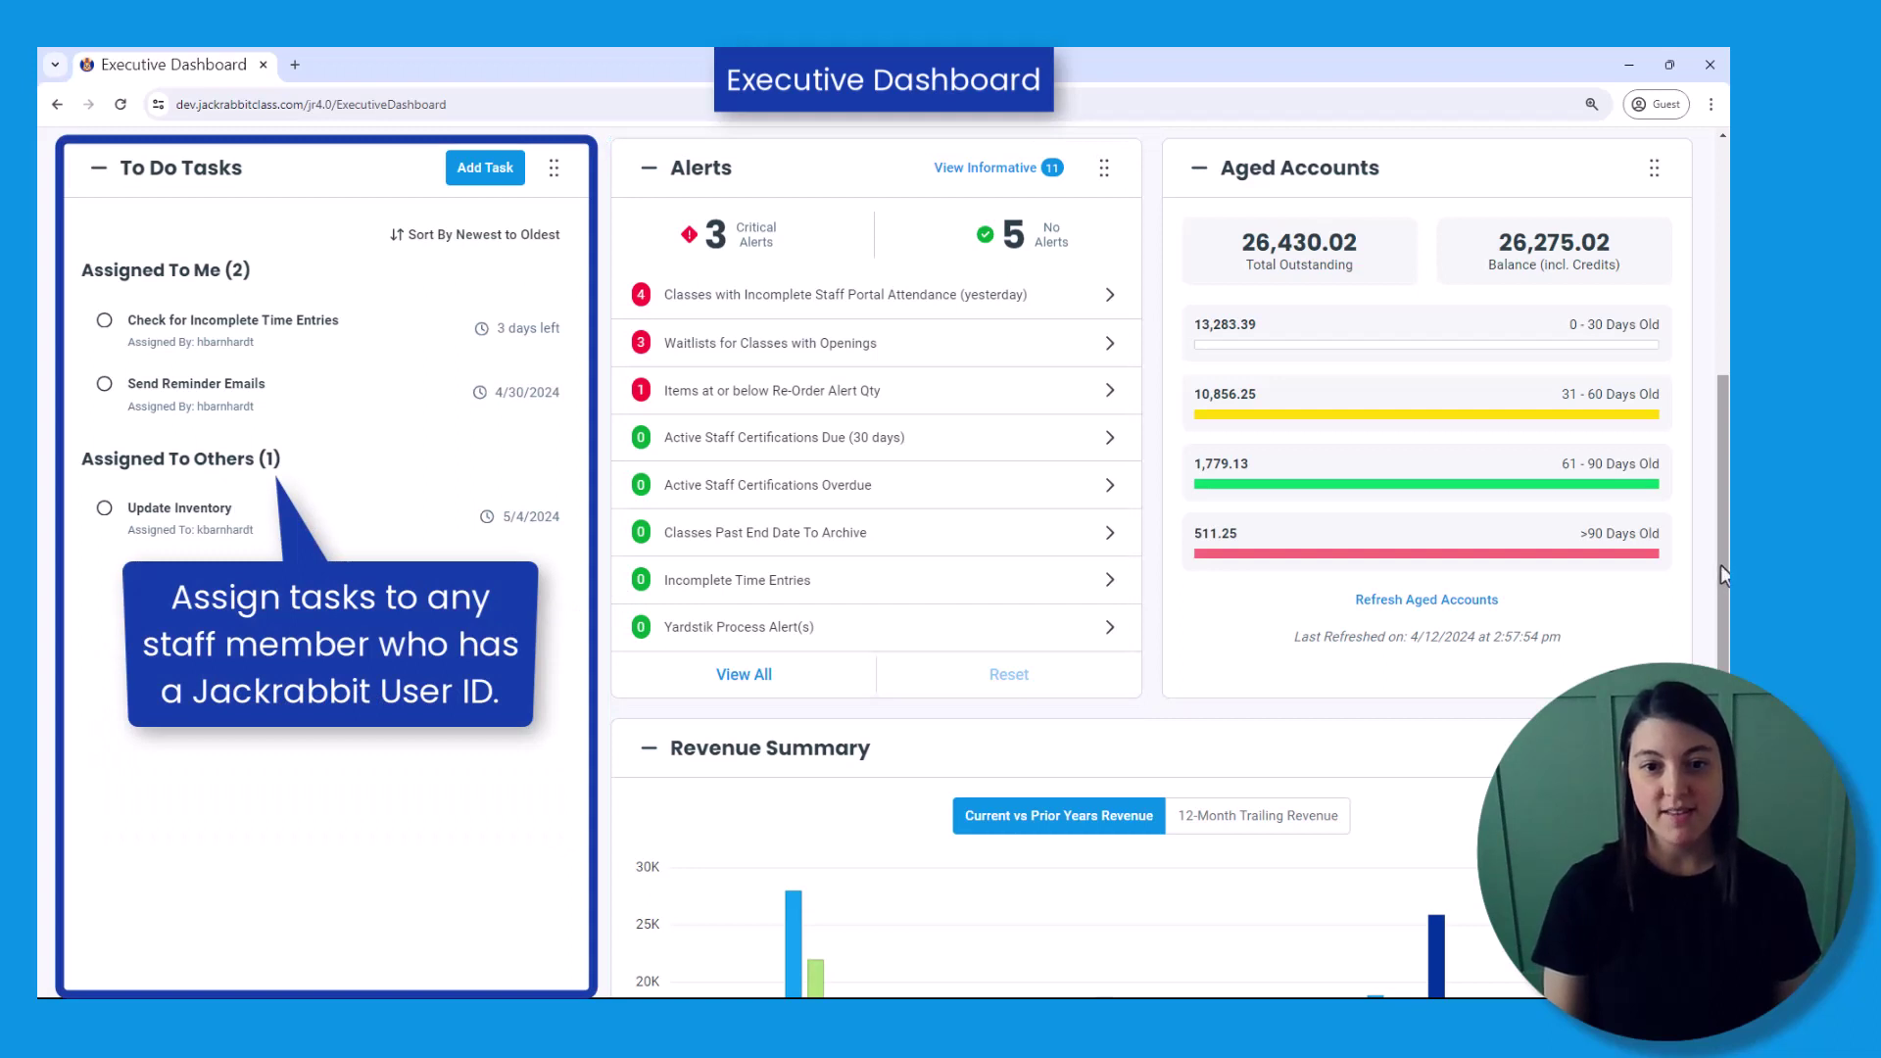
pyautogui.moveTo(1721, 572); pyautogui.dragTo(1720, 783)
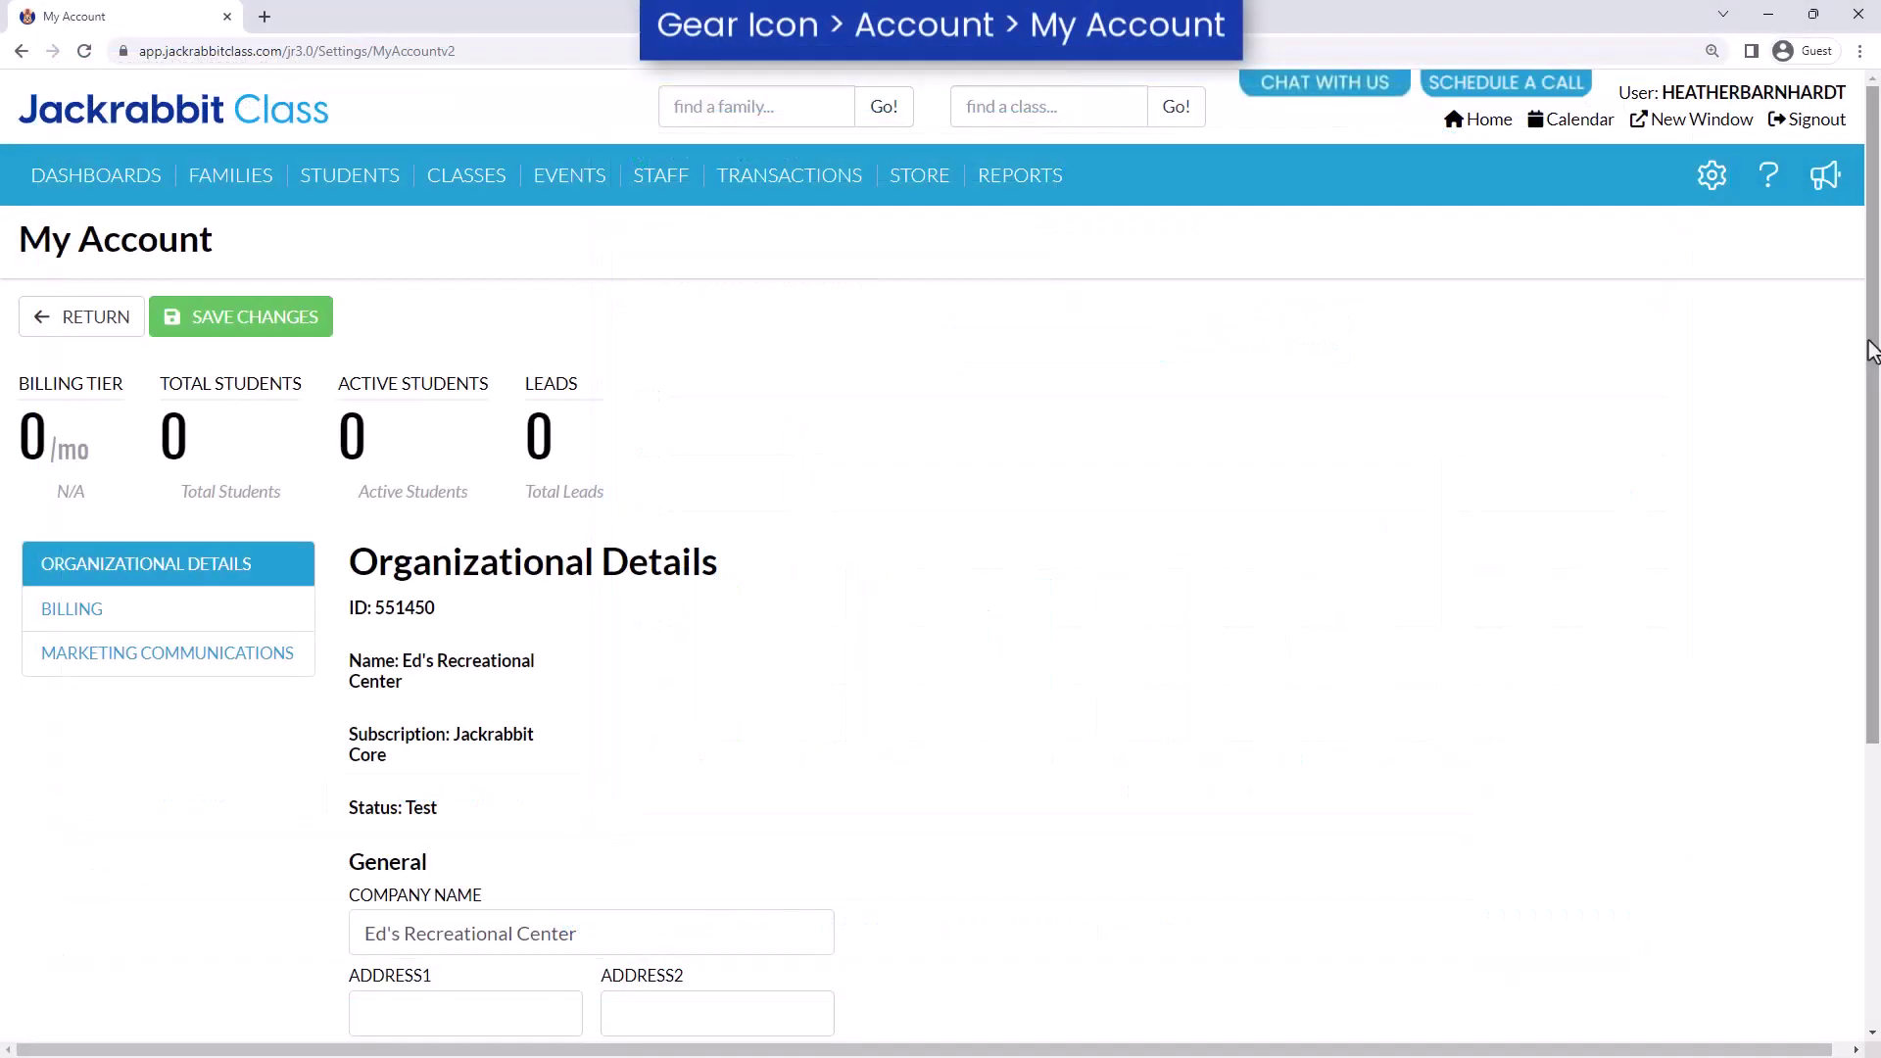
pyautogui.moveTo(1872, 351); pyautogui.dragTo(1877, 639)
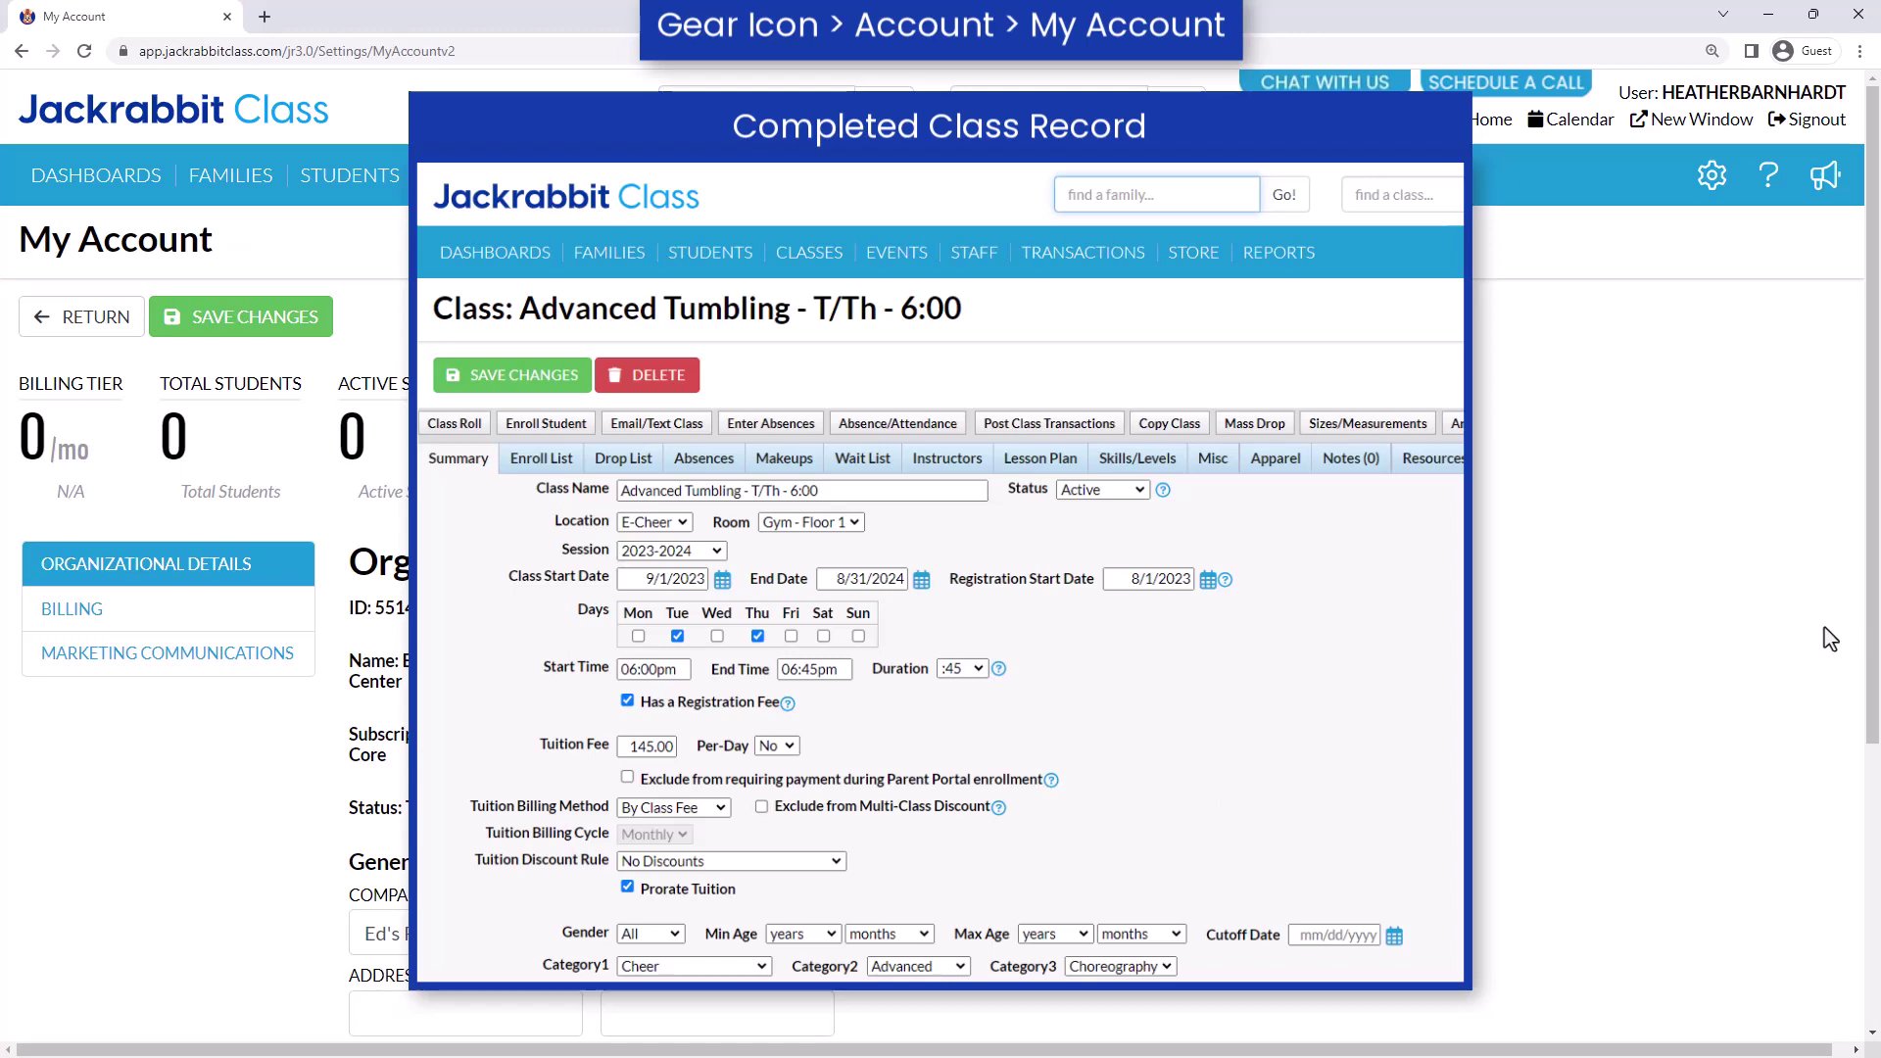
# Start a new class from the Weekly Calendar via Classes > Add Class.
pyautogui.click(467, 174)
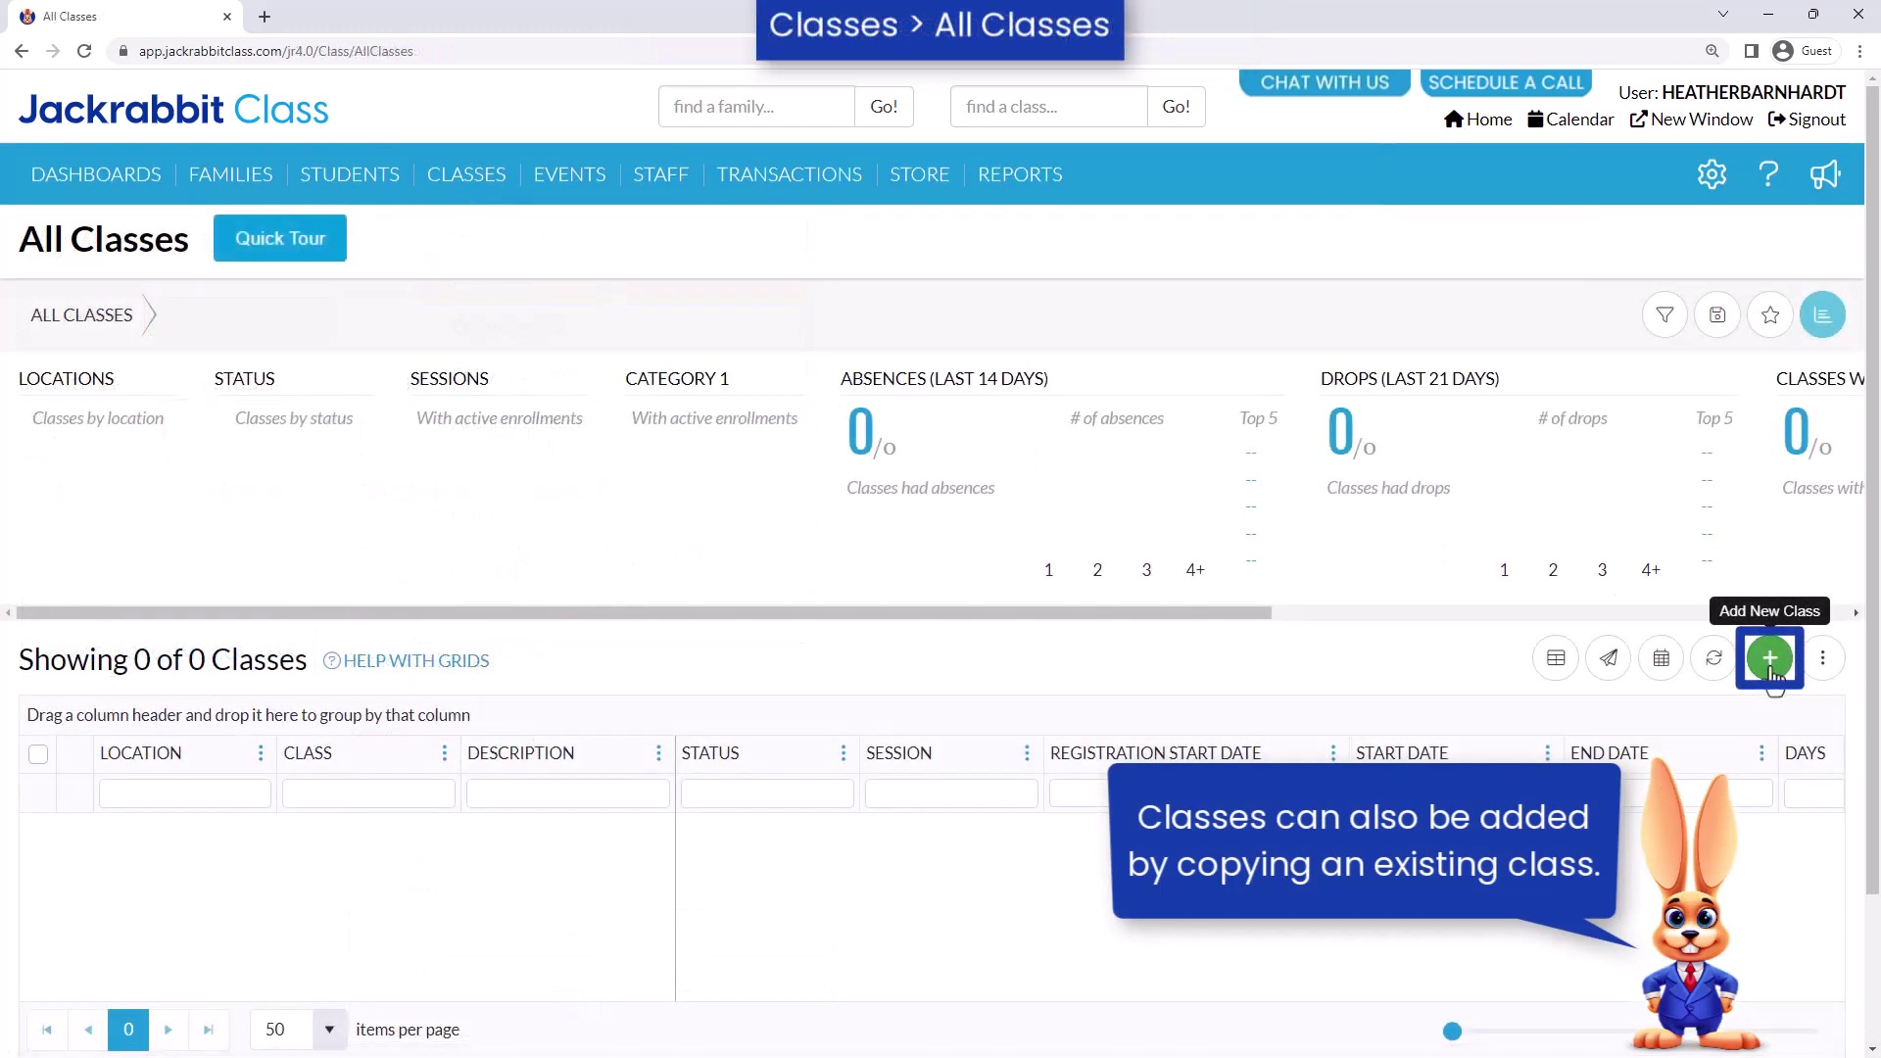
pyautogui.click(1572, 127)
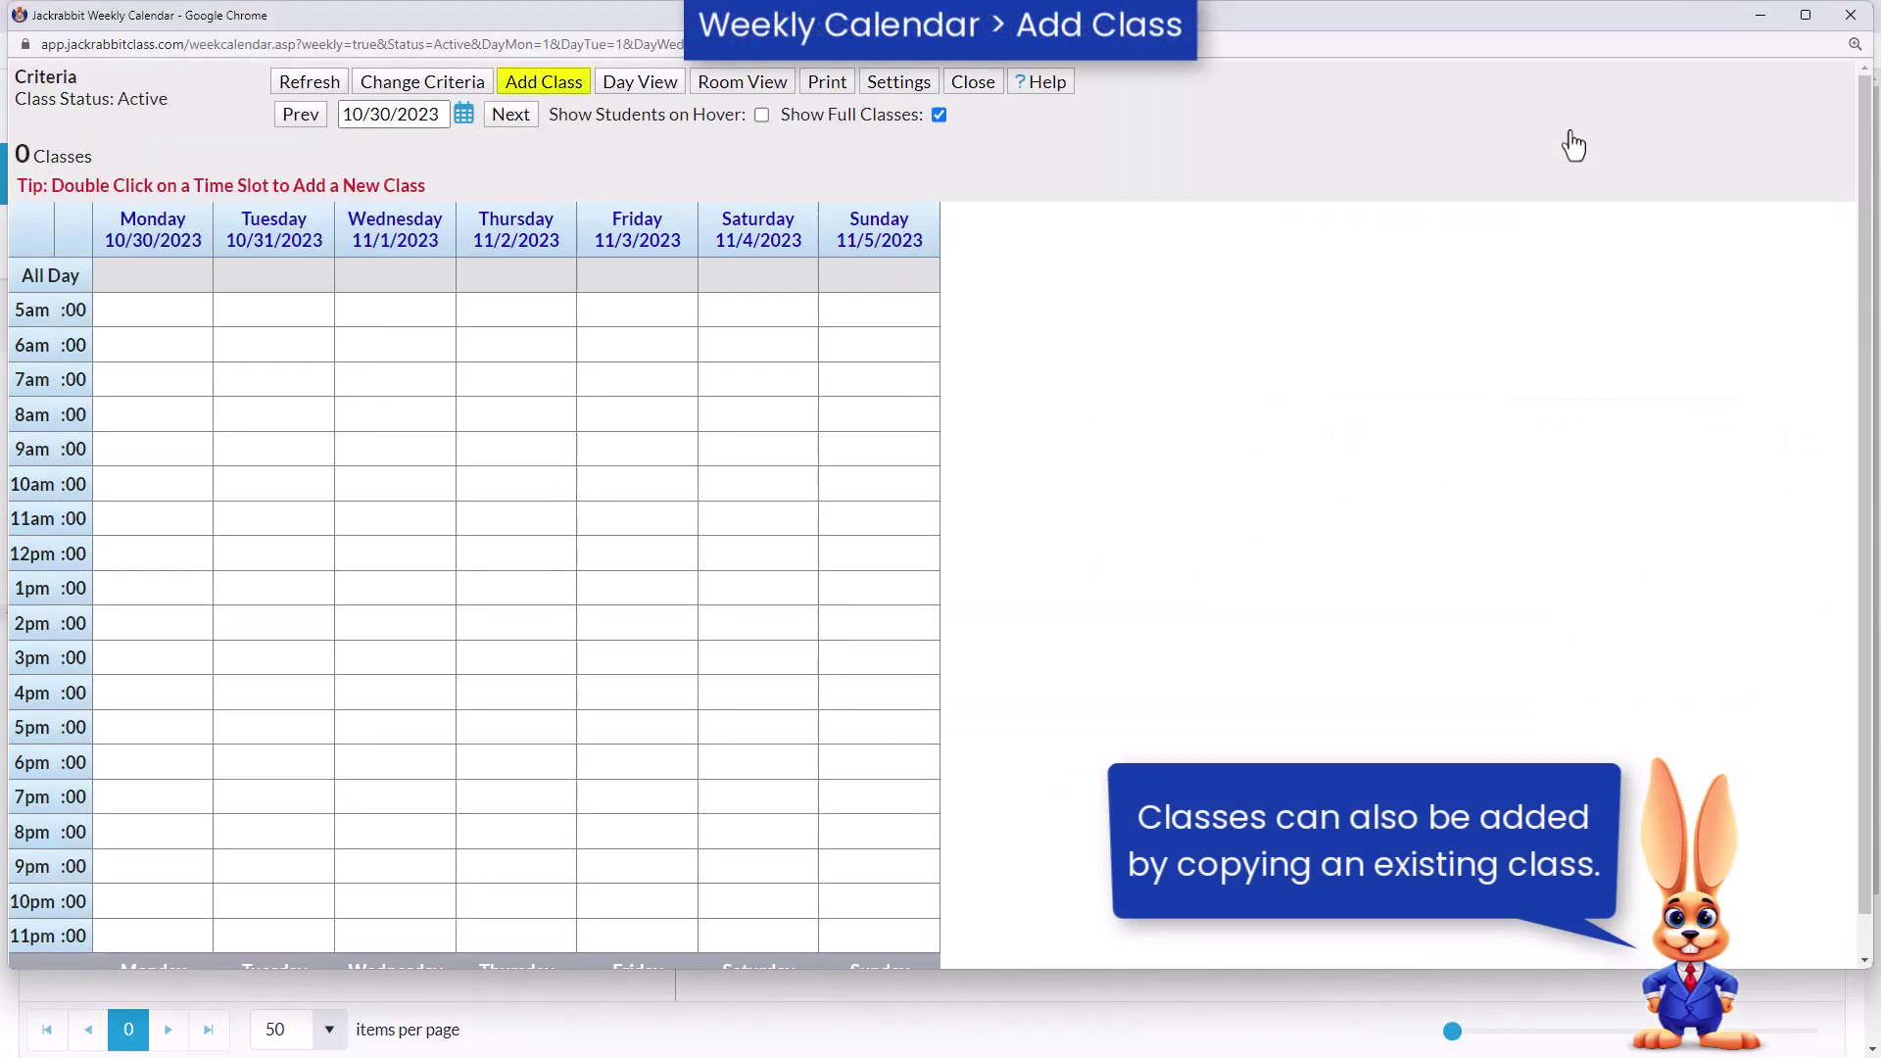
pyautogui.click(578, 90)
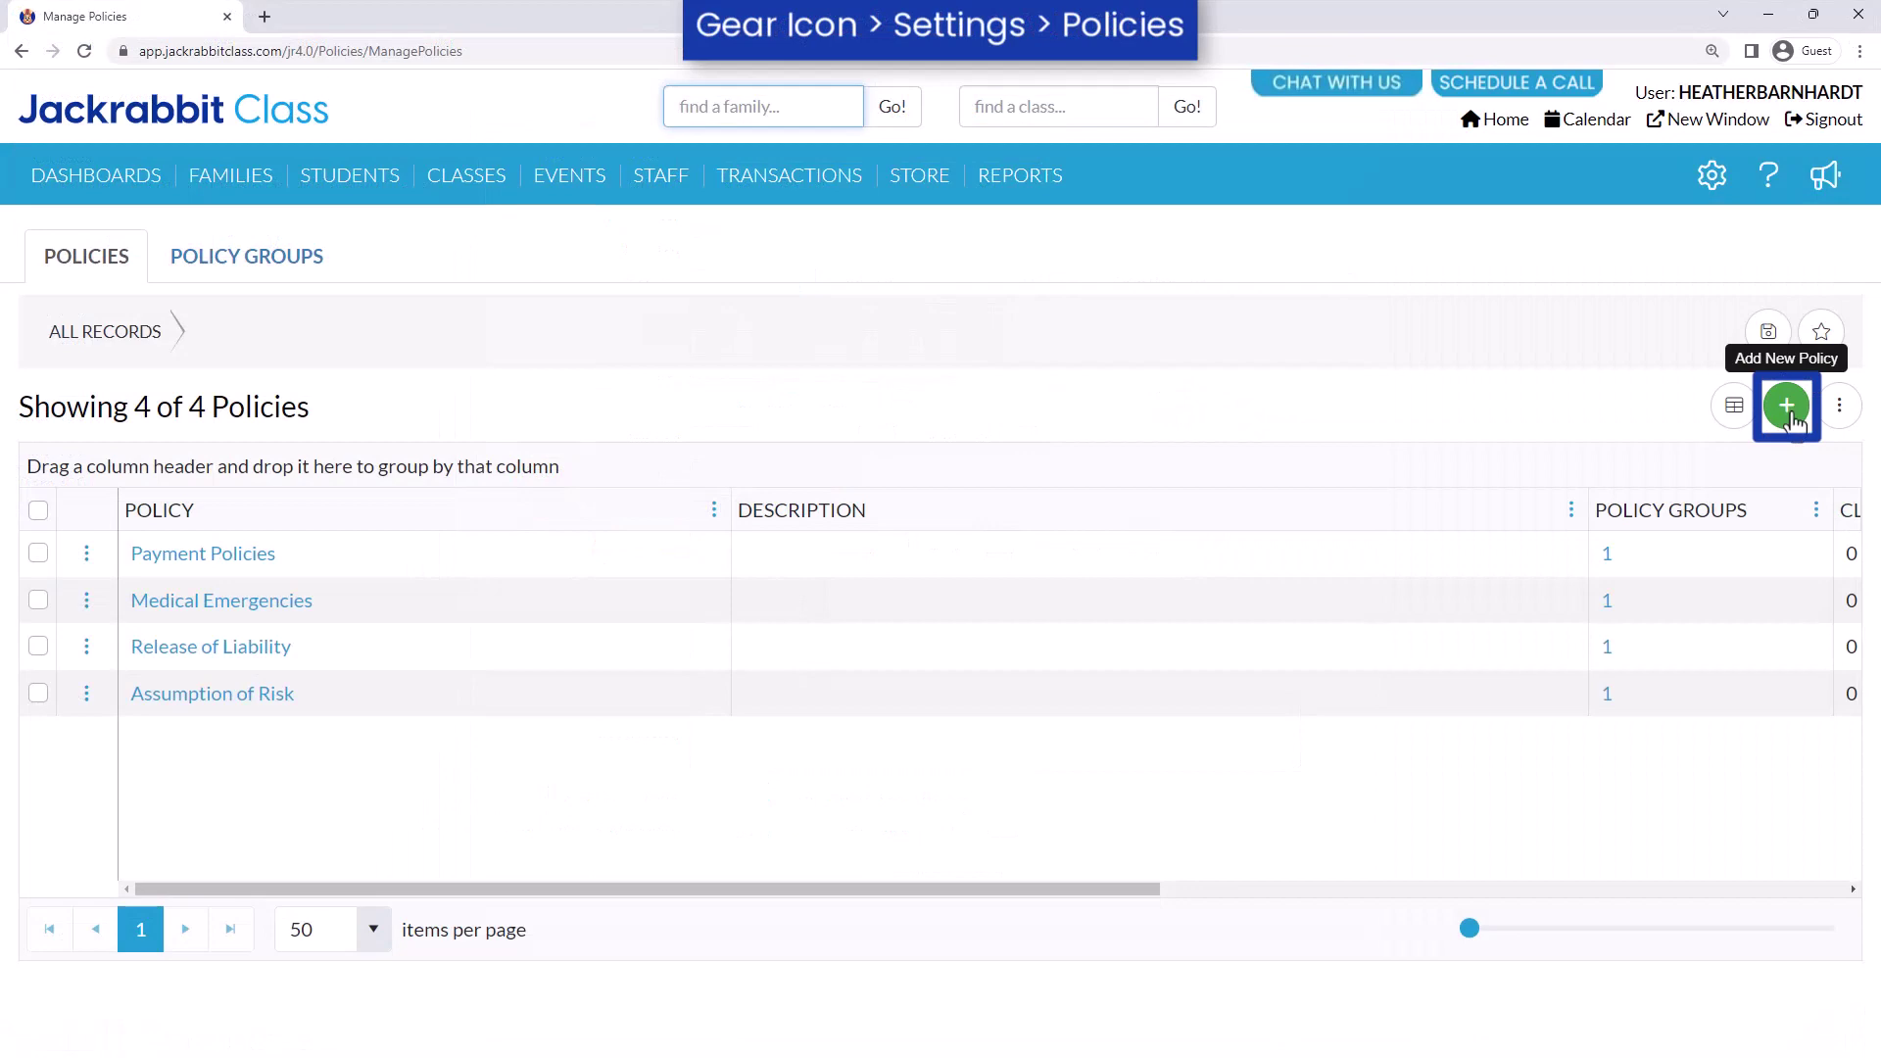
# Review the policy groups and their default policies, scrolling through the registration form preview.
pyautogui.click(307, 276)
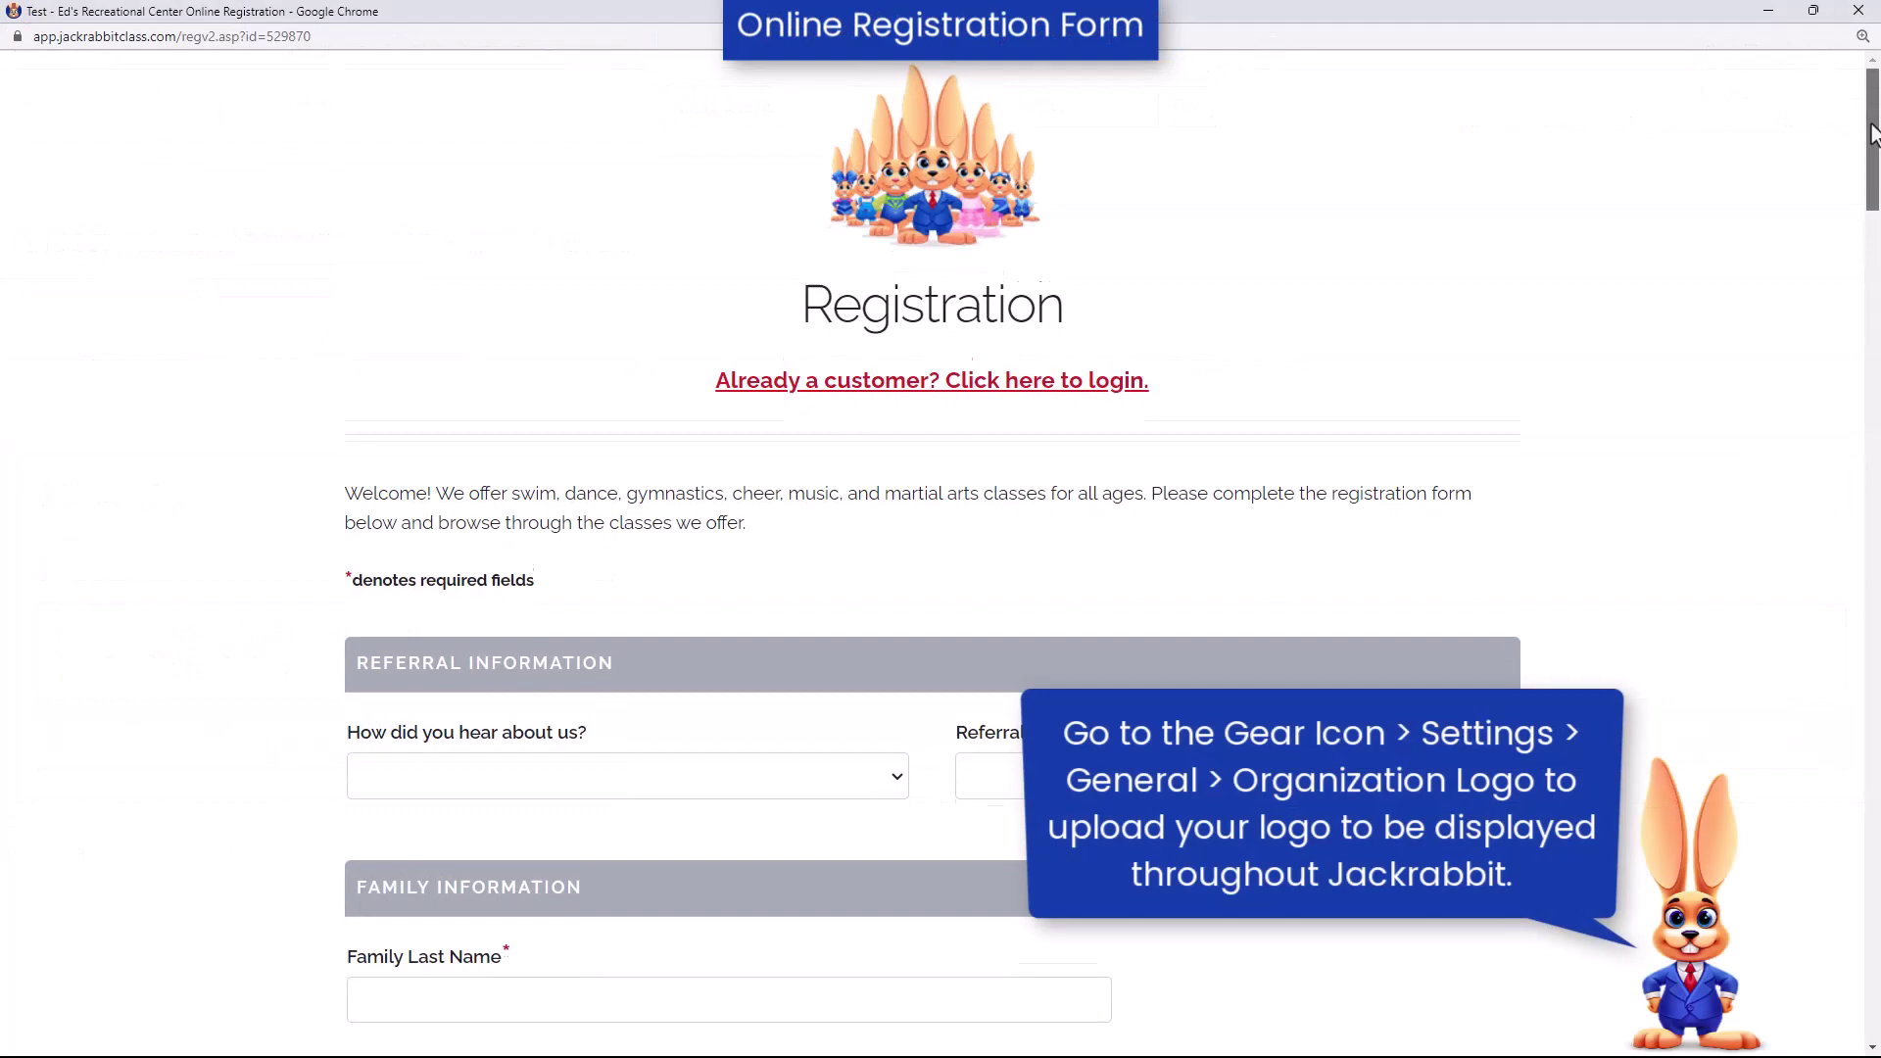
pyautogui.moveTo(1870, 122); pyautogui.dragTo(1875, 893)
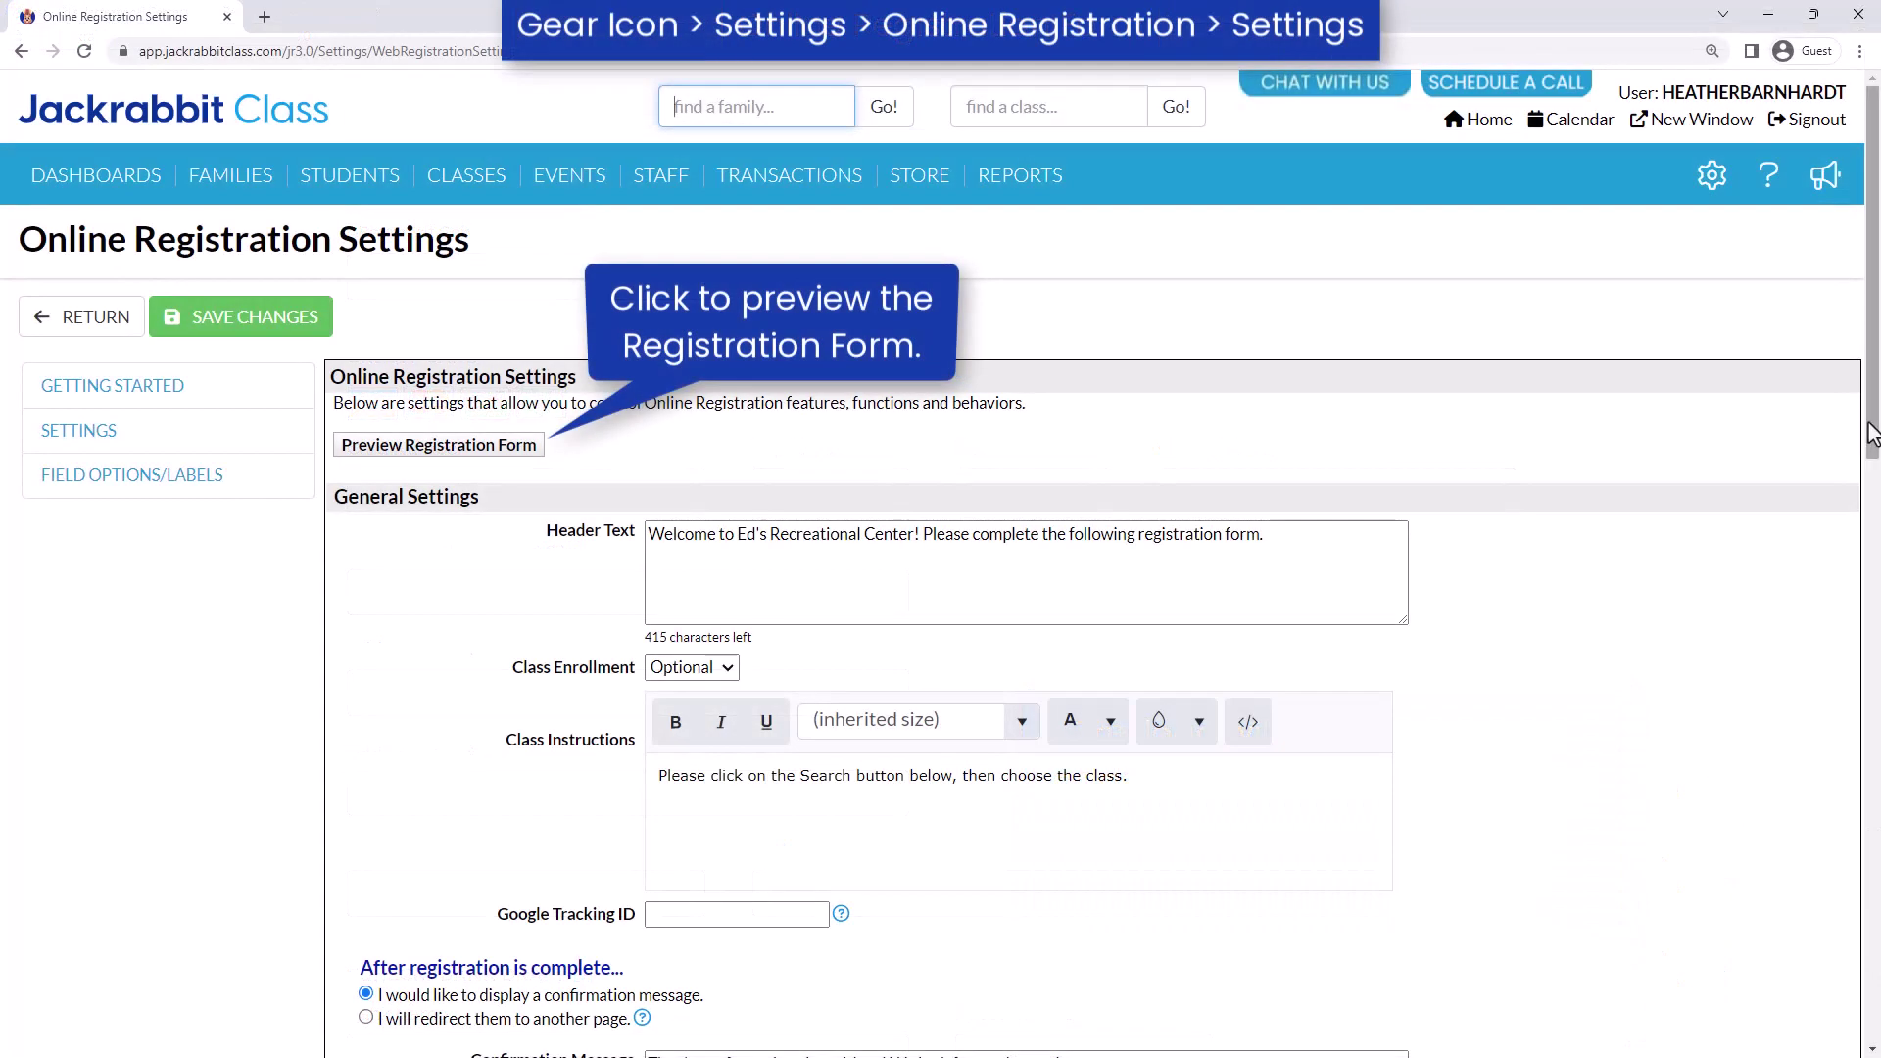
pyautogui.moveTo(1869, 435); pyautogui.dragTo(1846, 584)
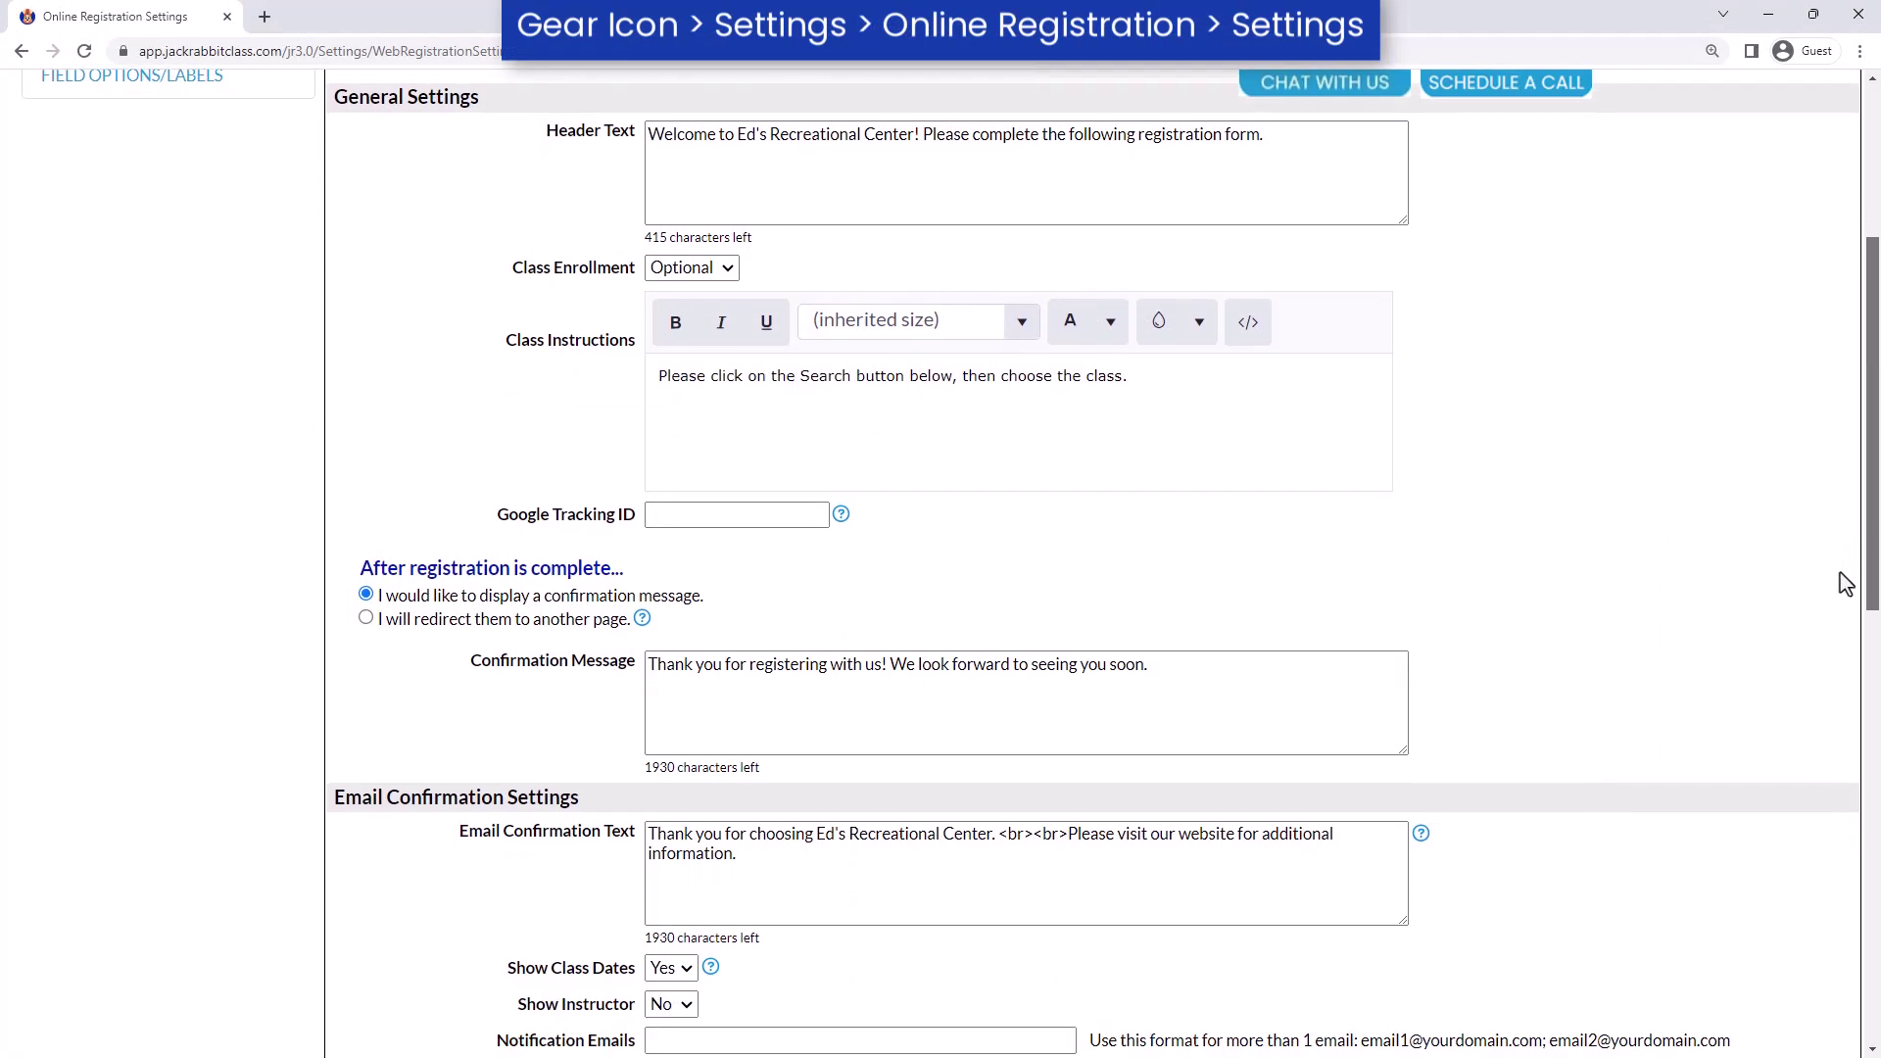
pyautogui.moveTo(1846, 584); pyautogui.dragTo(1877, 968)
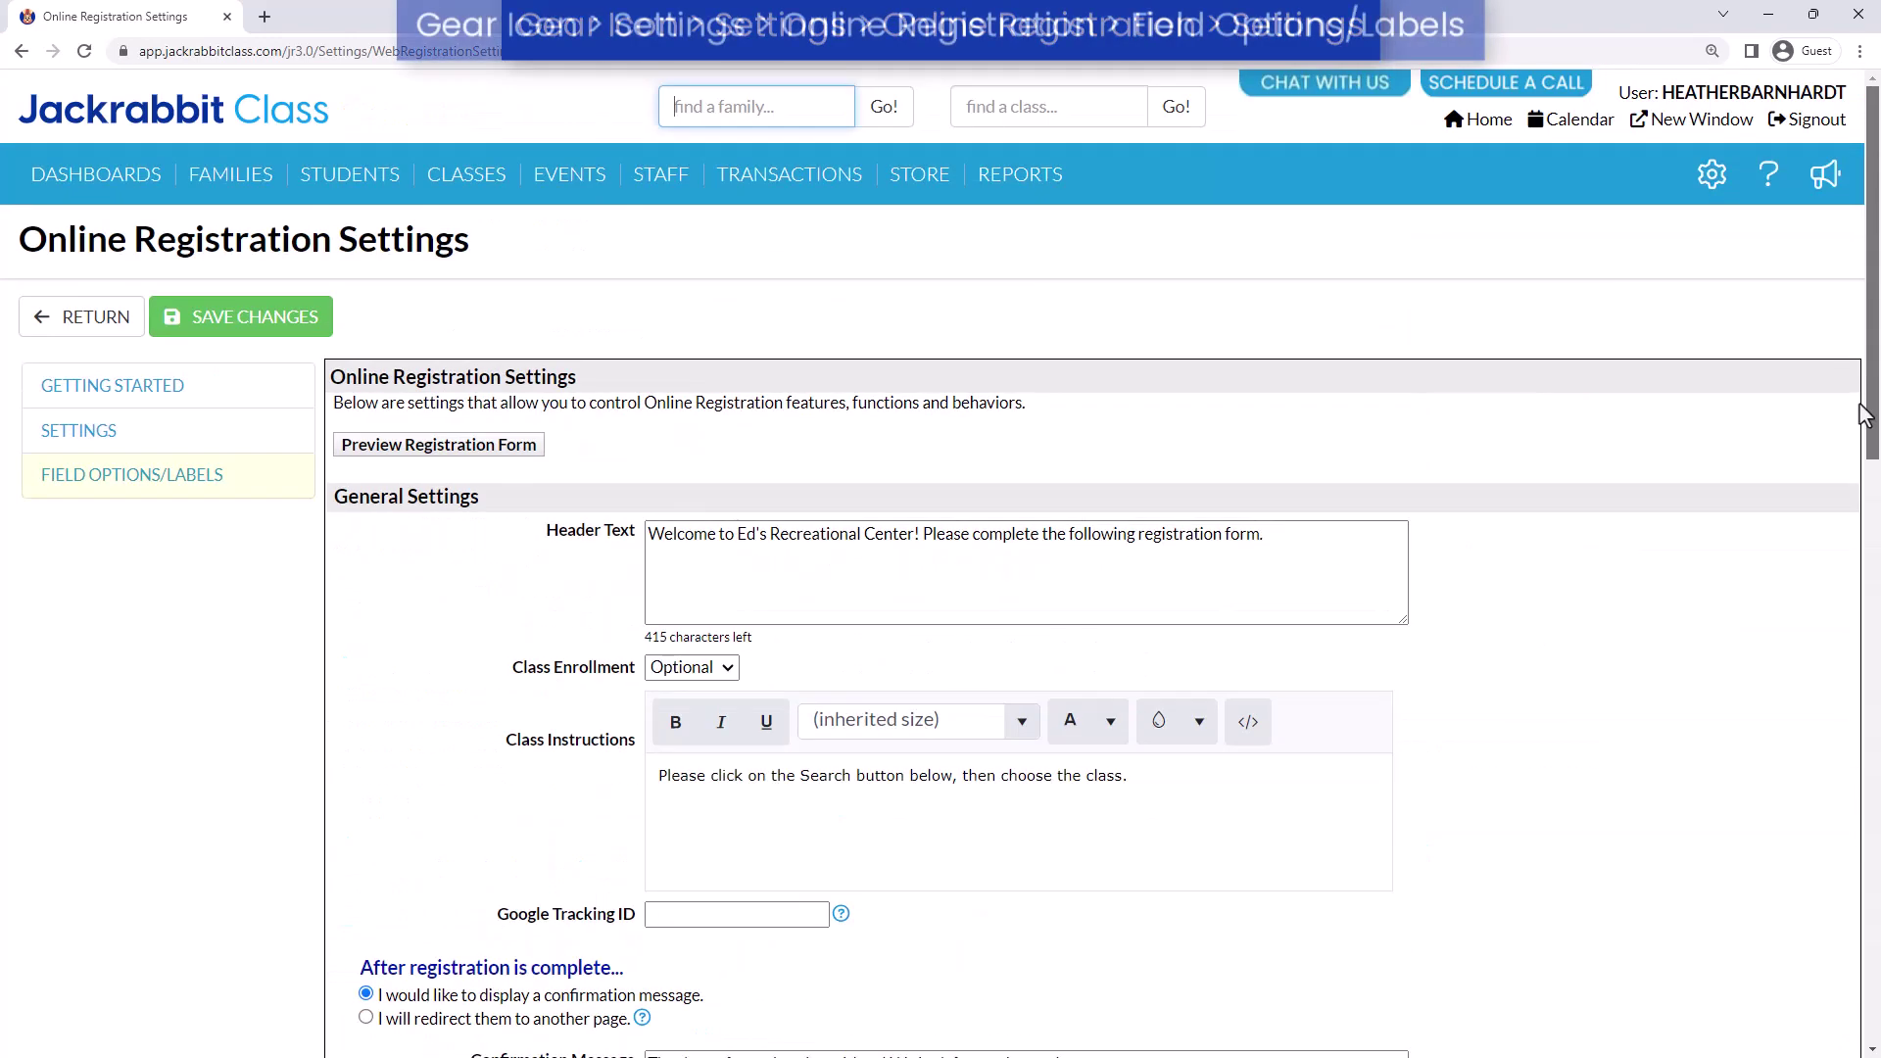
# Show the registration form's Field Options/Labels, listing required and hidden family fields.
pyautogui.click(278, 480)
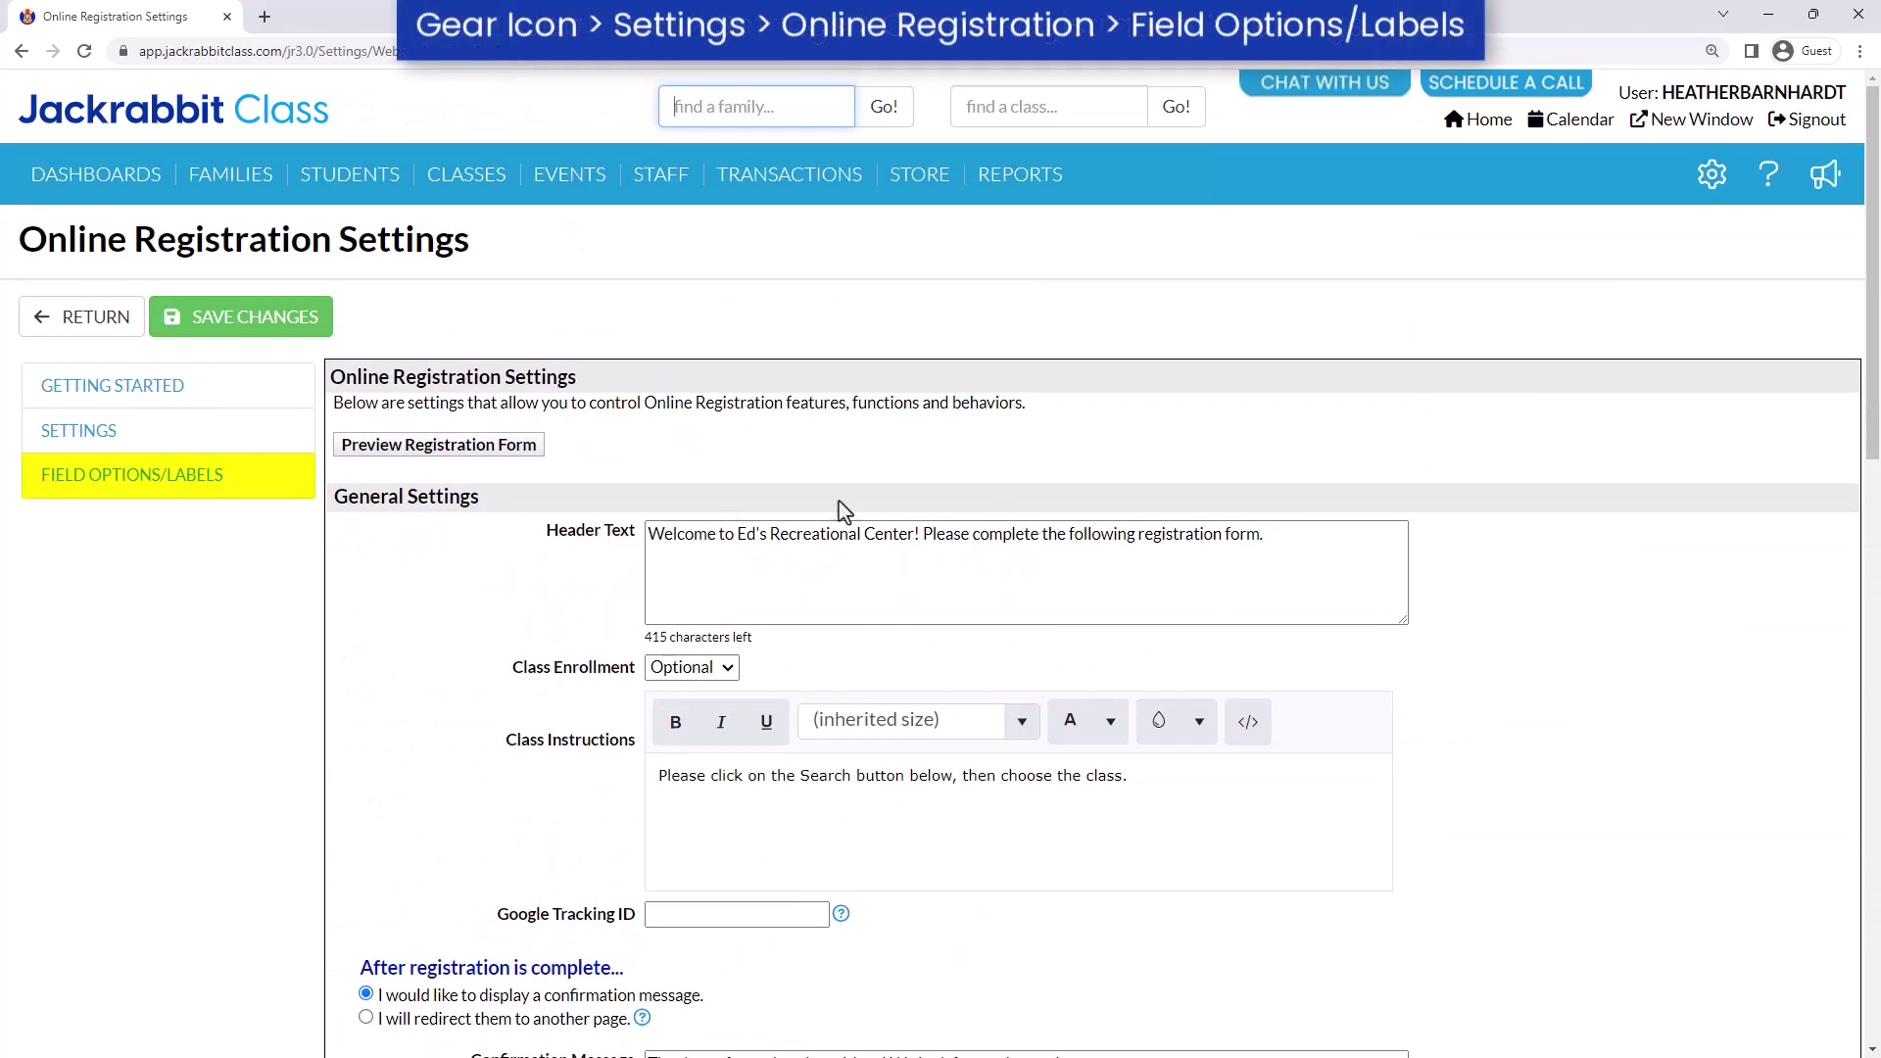
pyautogui.scroll(-4, 330, 490)
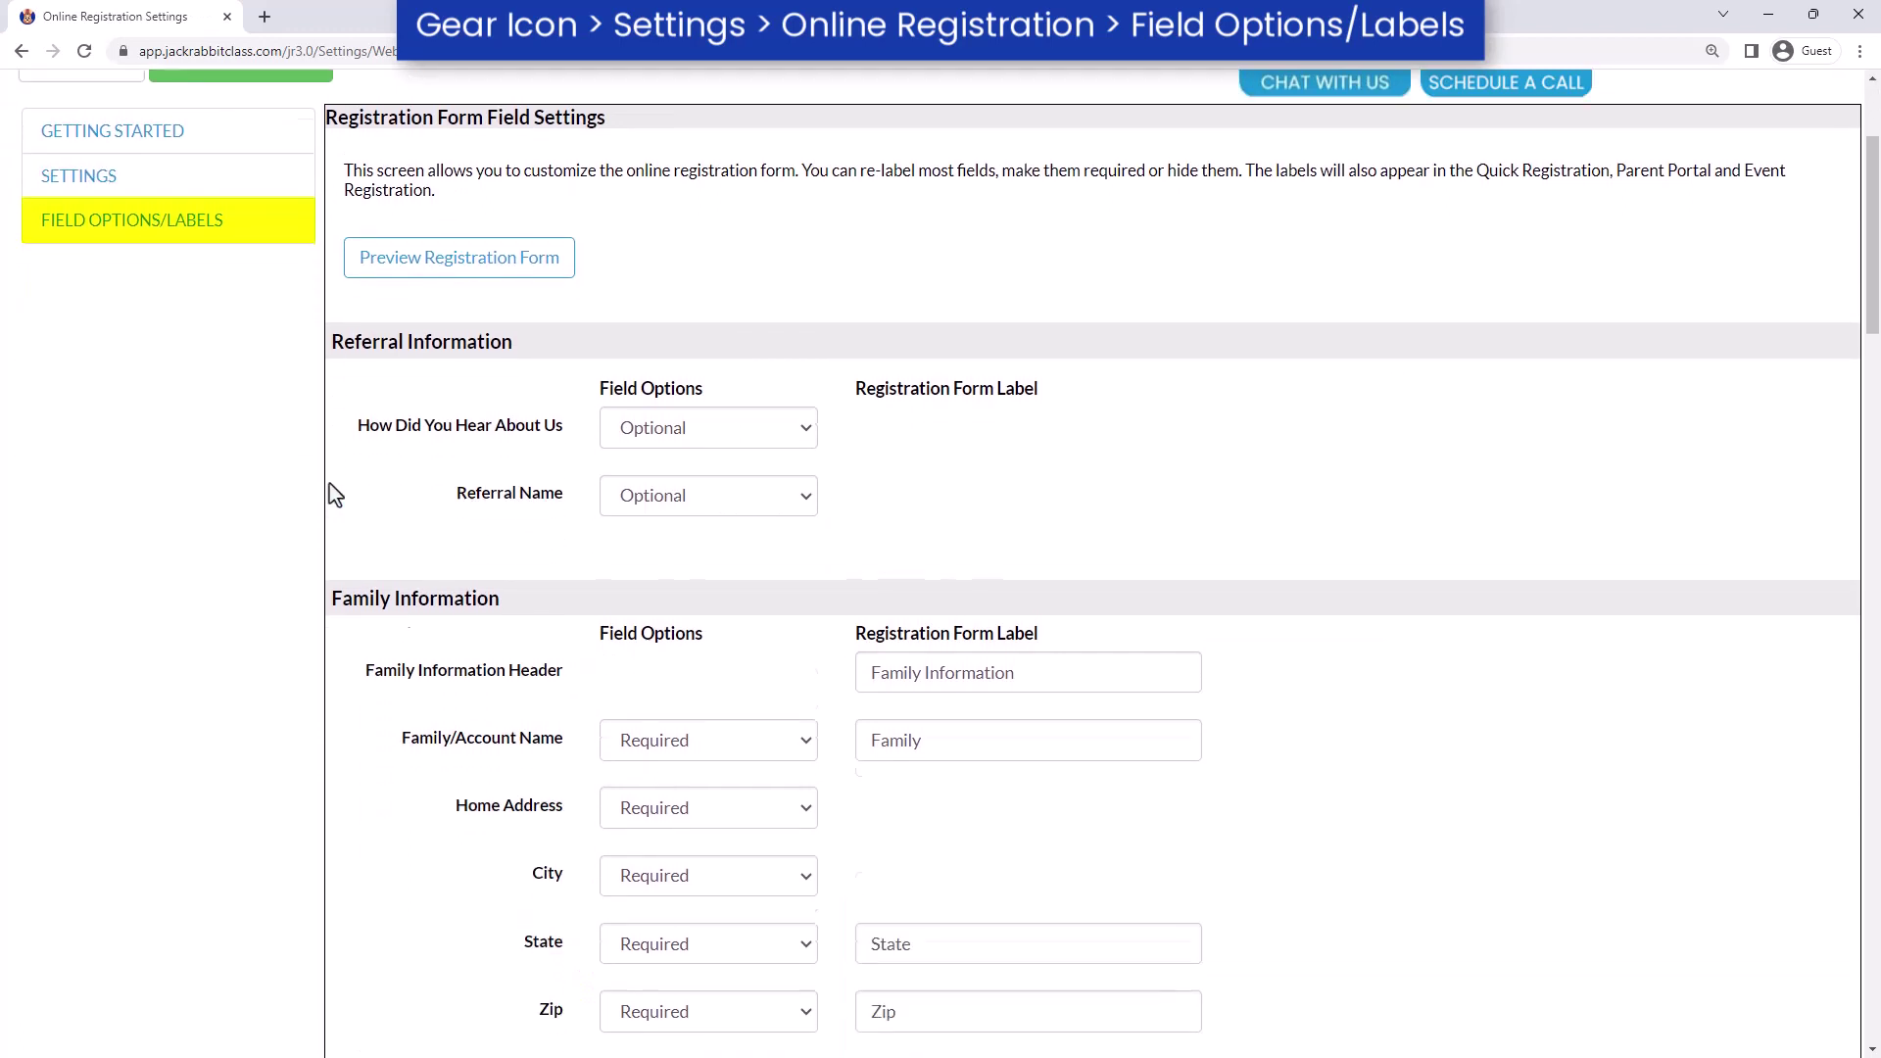
pyautogui.scroll(-3, 330, 484)
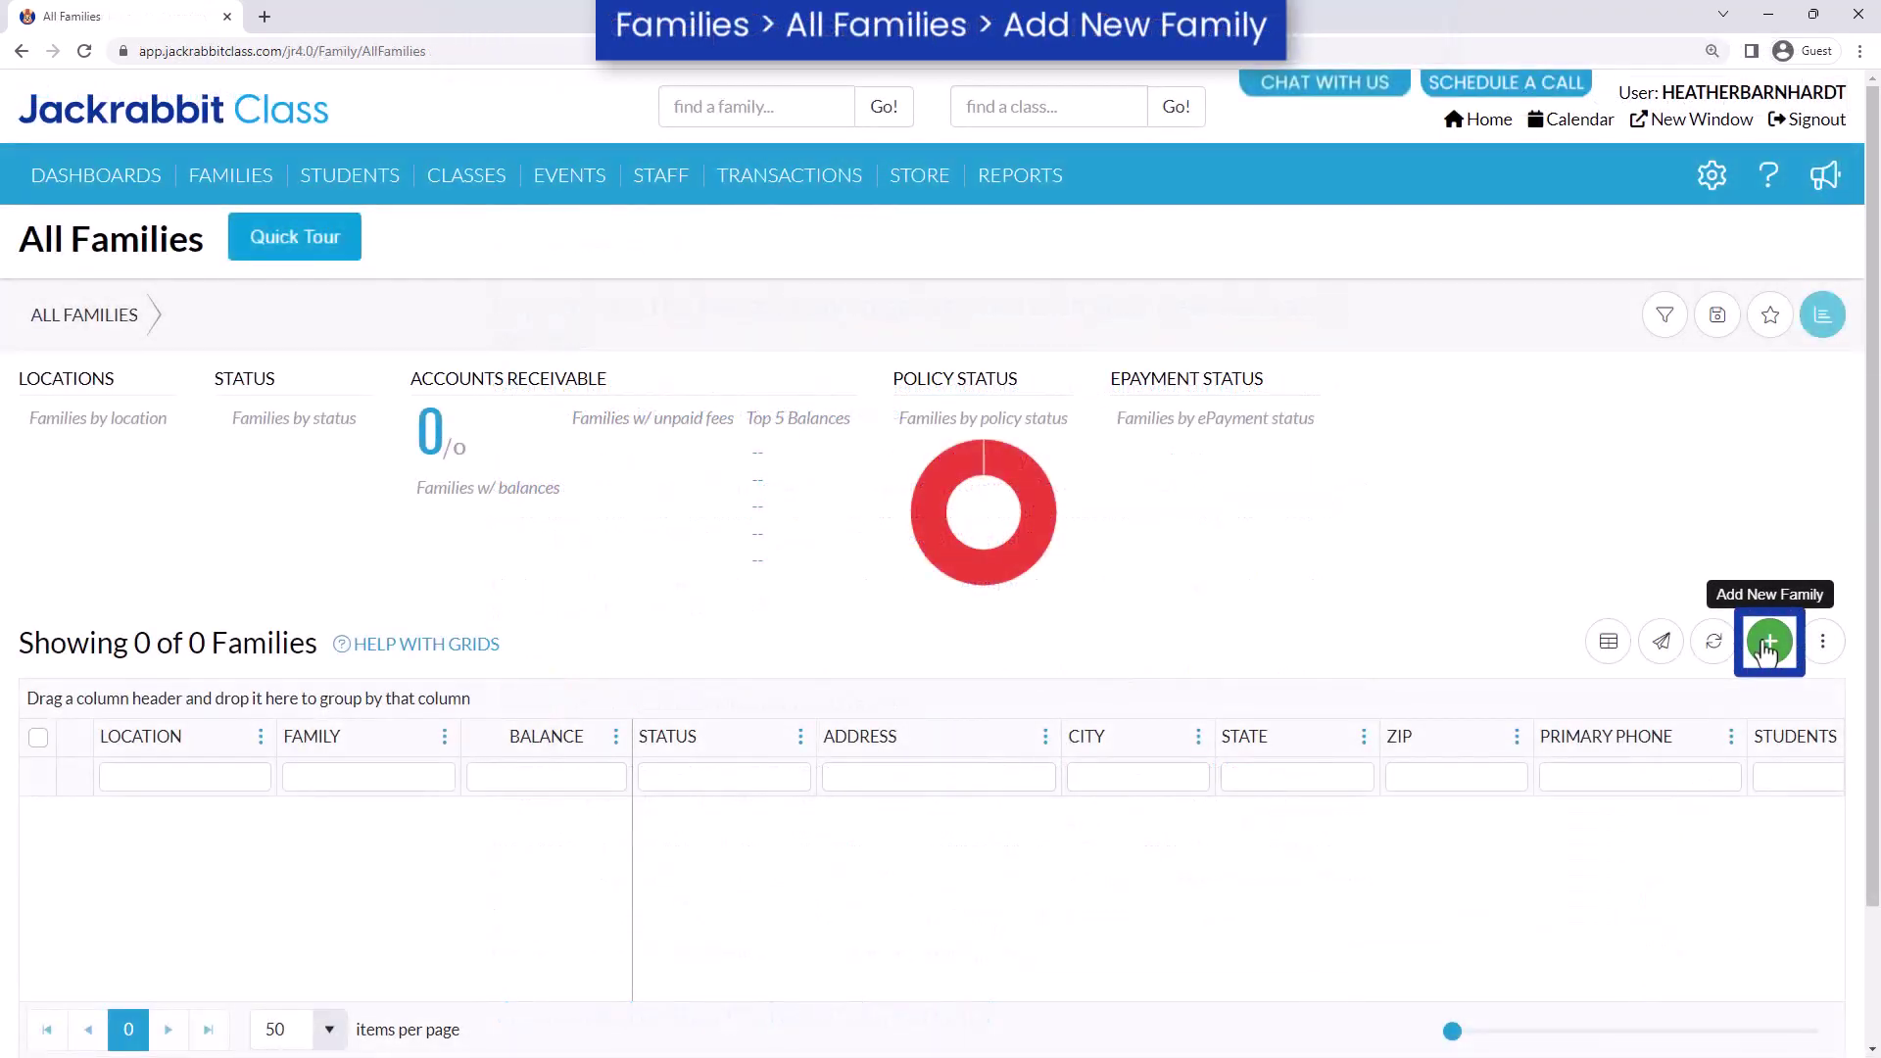
# Add a new family using the Quick Registration Form.
pyautogui.click(1766, 644)
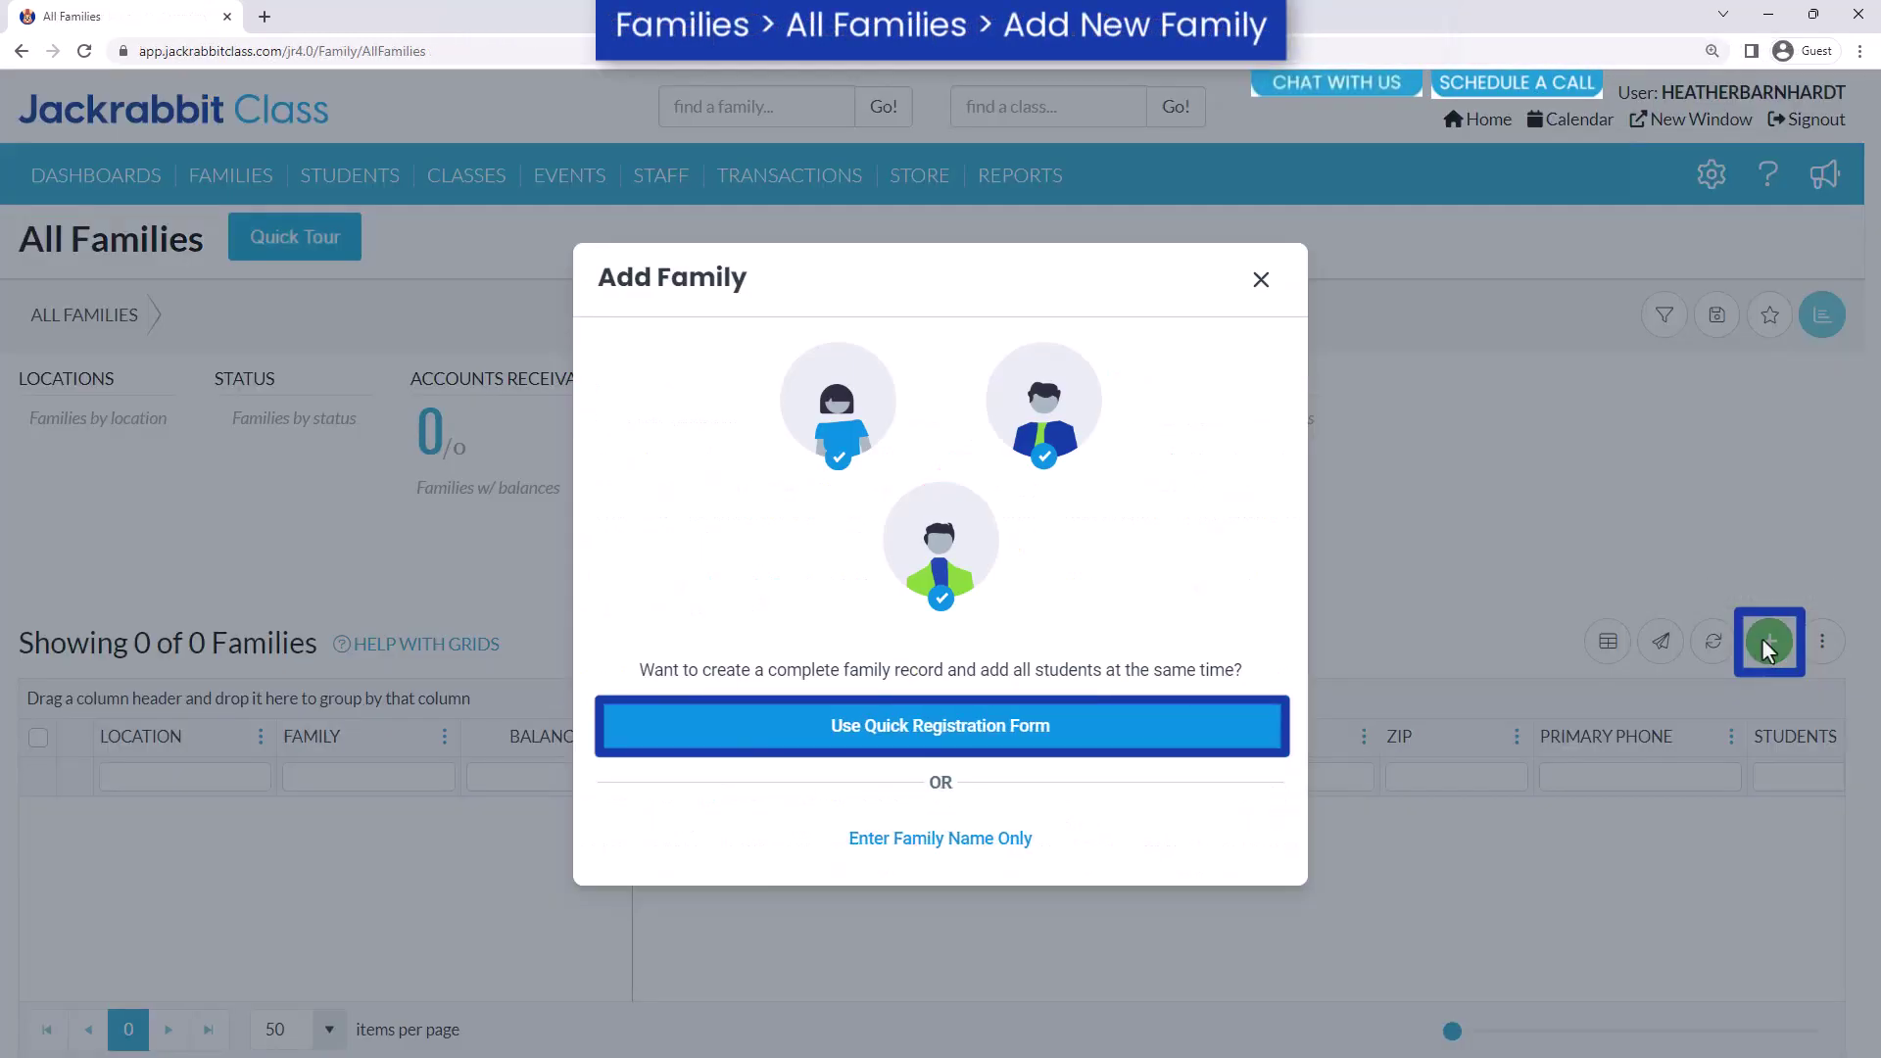
pyautogui.click(1215, 743)
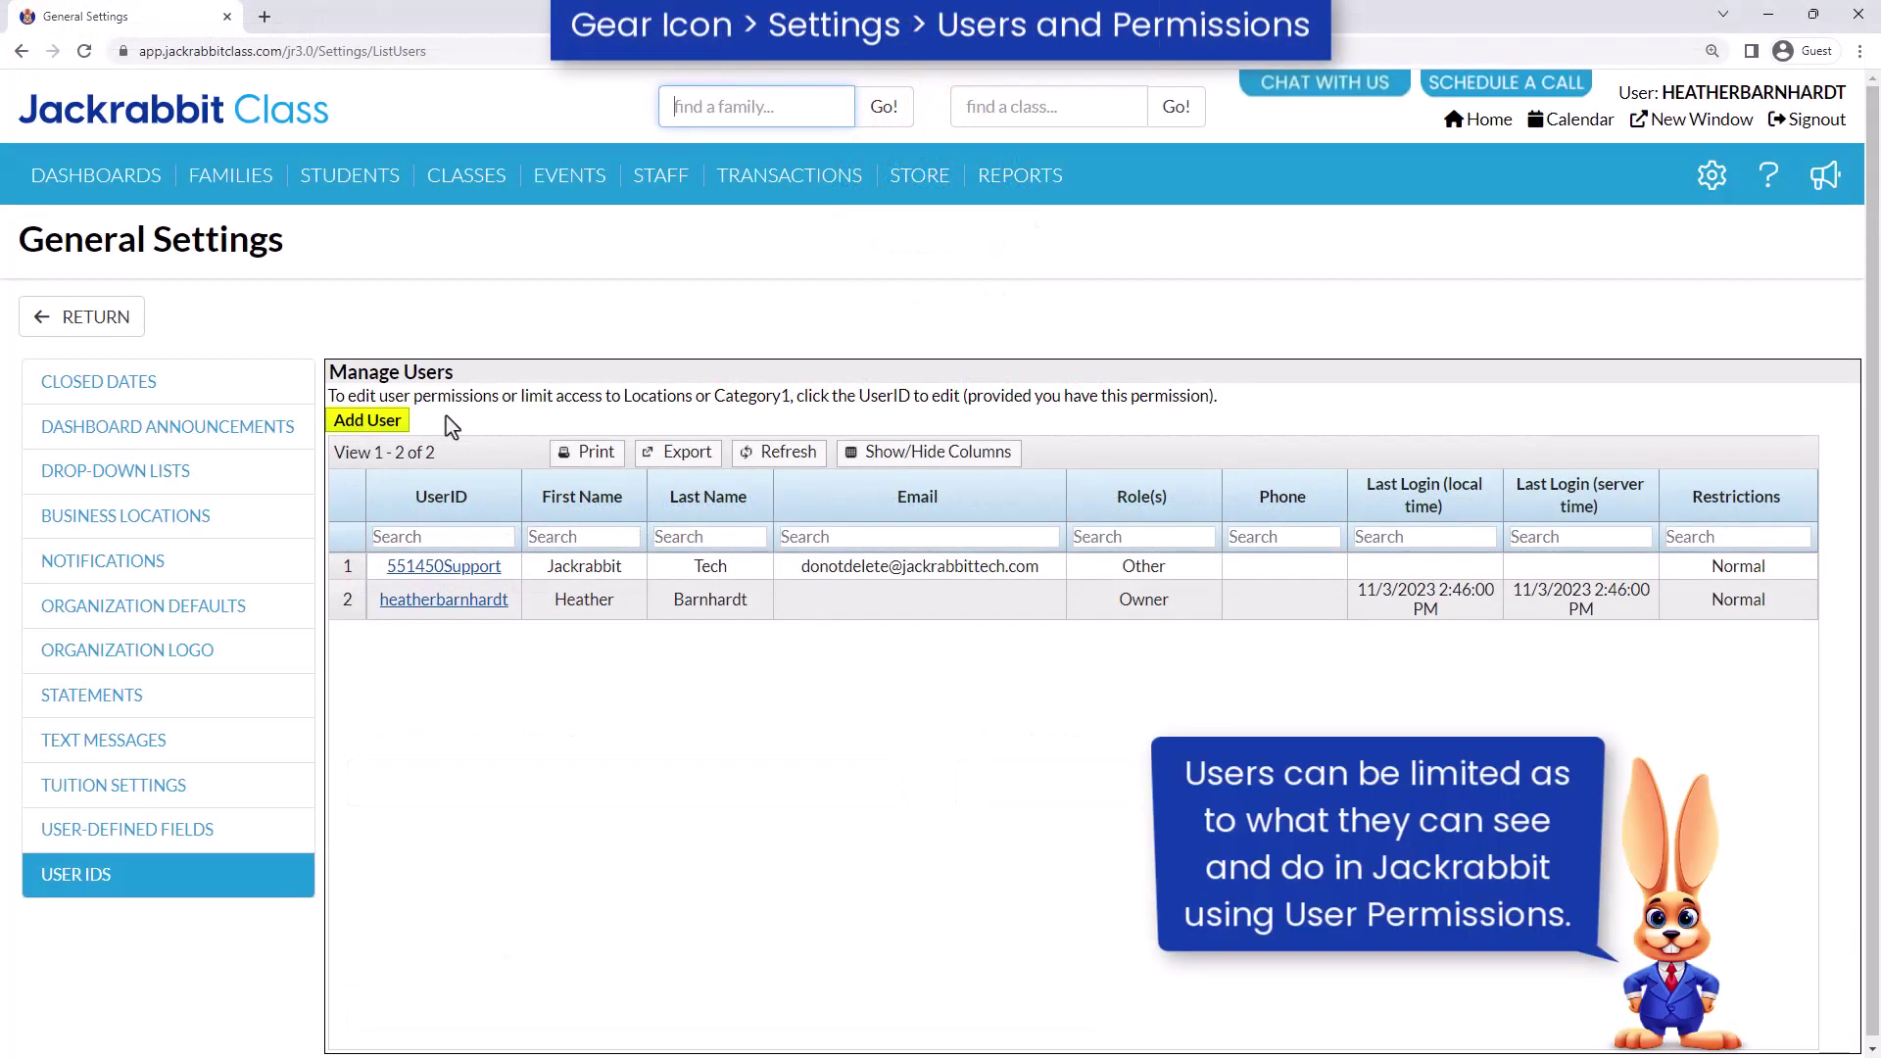
# Start adding a new user login, then review a staff record's Portal Settings.
pyautogui.click(406, 435)
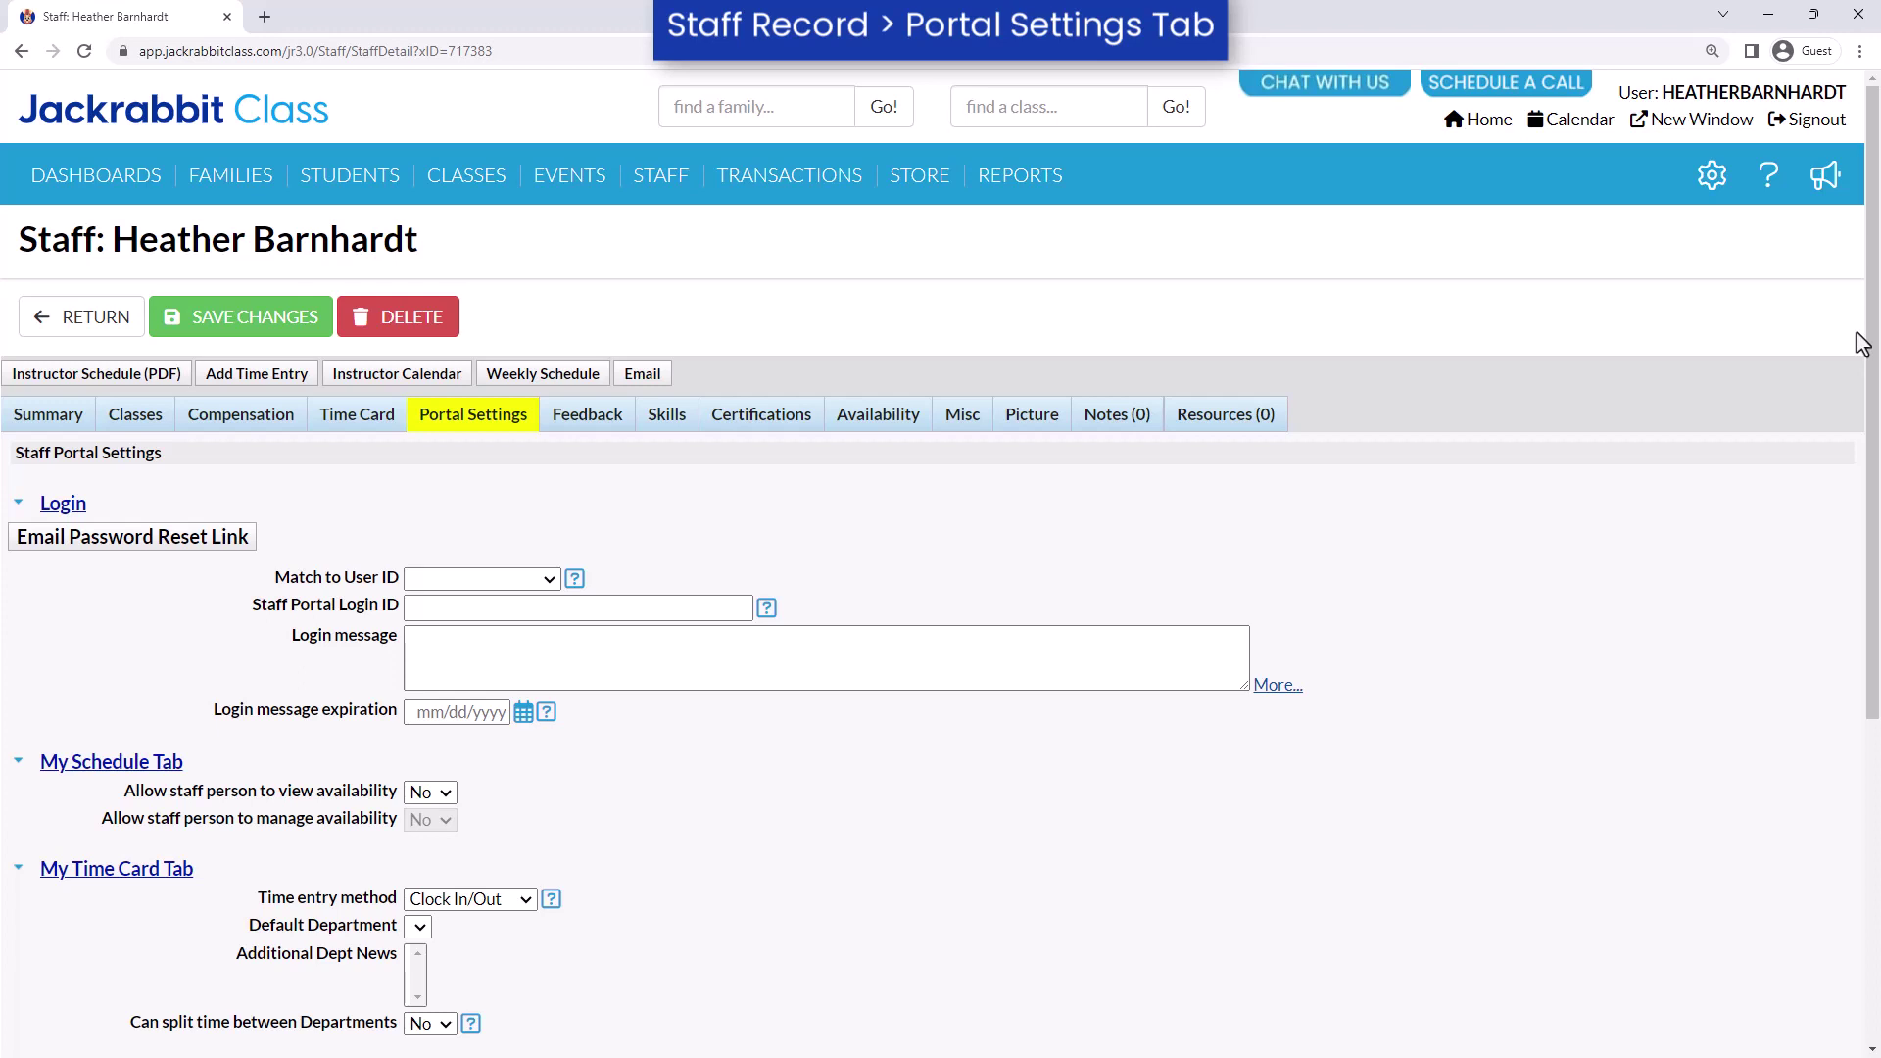
pyautogui.moveTo(1860, 338); pyautogui.dragTo(1850, 662)
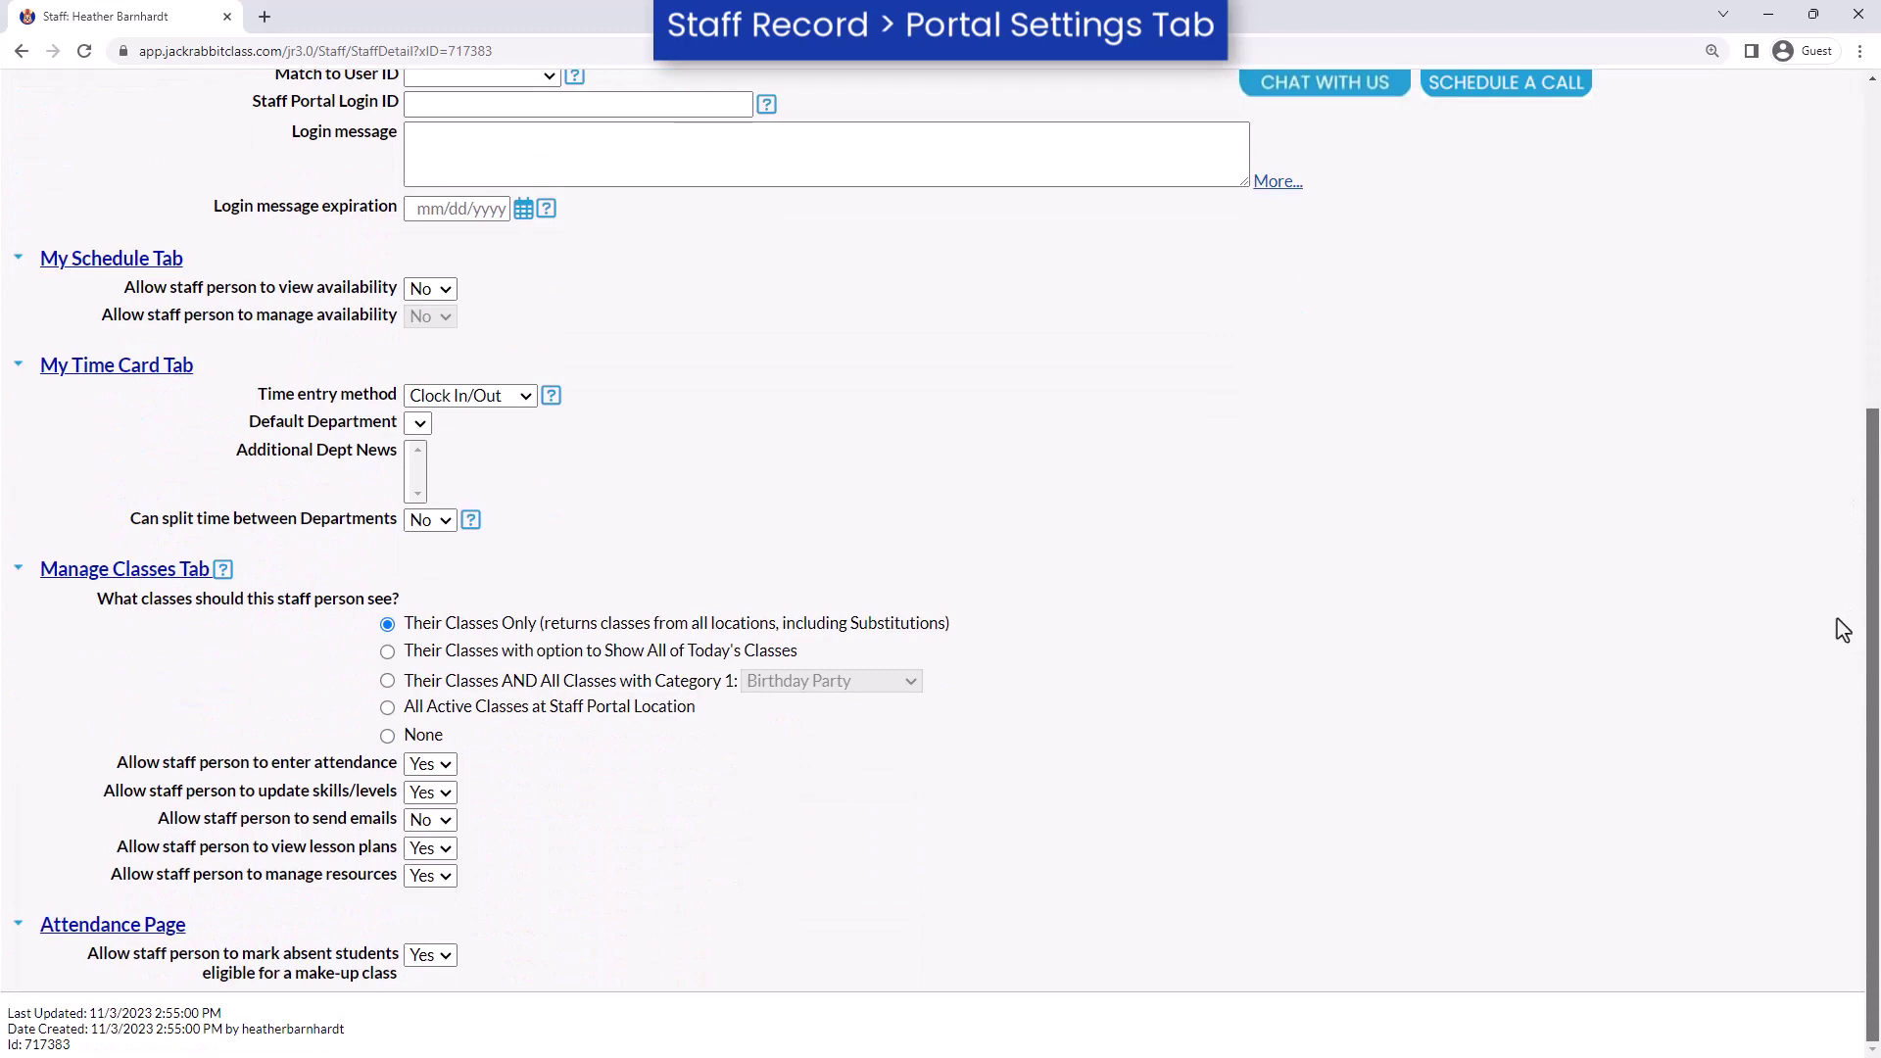
pyautogui.scroll(5, 1842, 630)
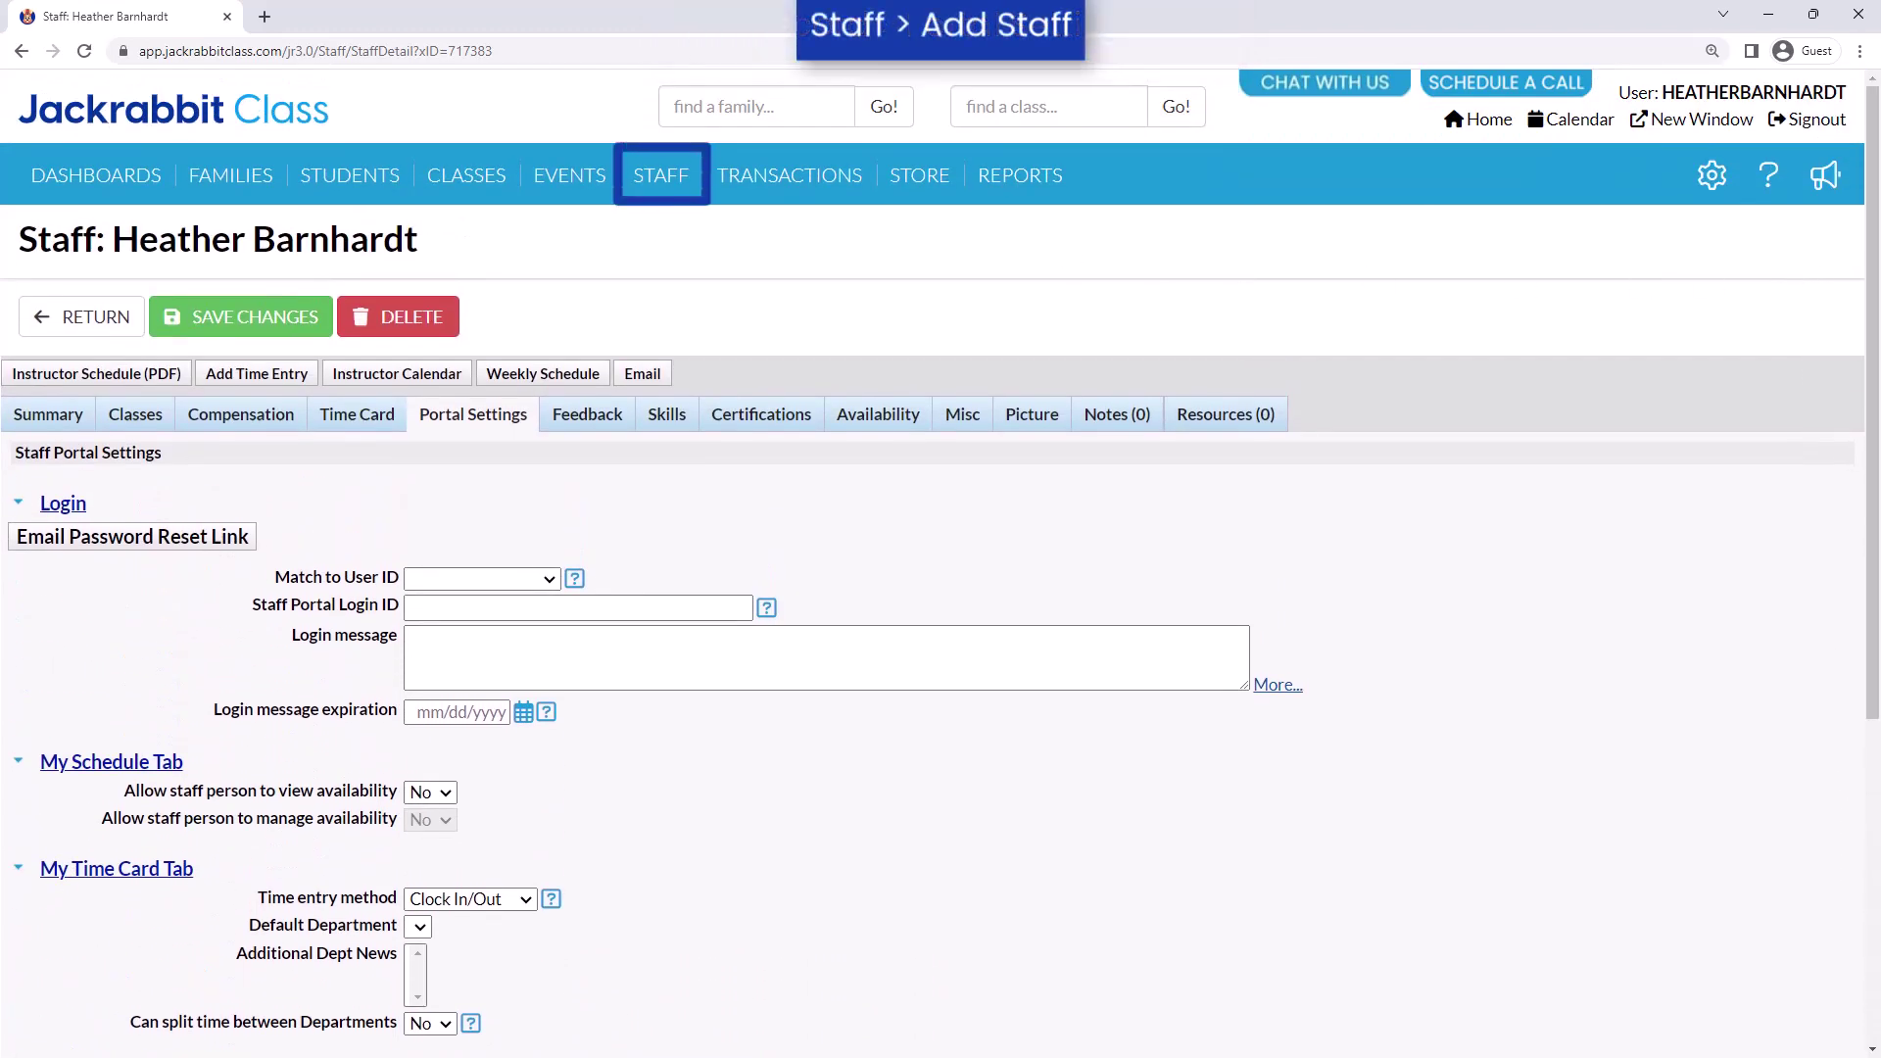
# Add a new staff member and view which user IDs can be linked.
pyautogui.moveTo(684, 188)
pyautogui.click(936, 324)
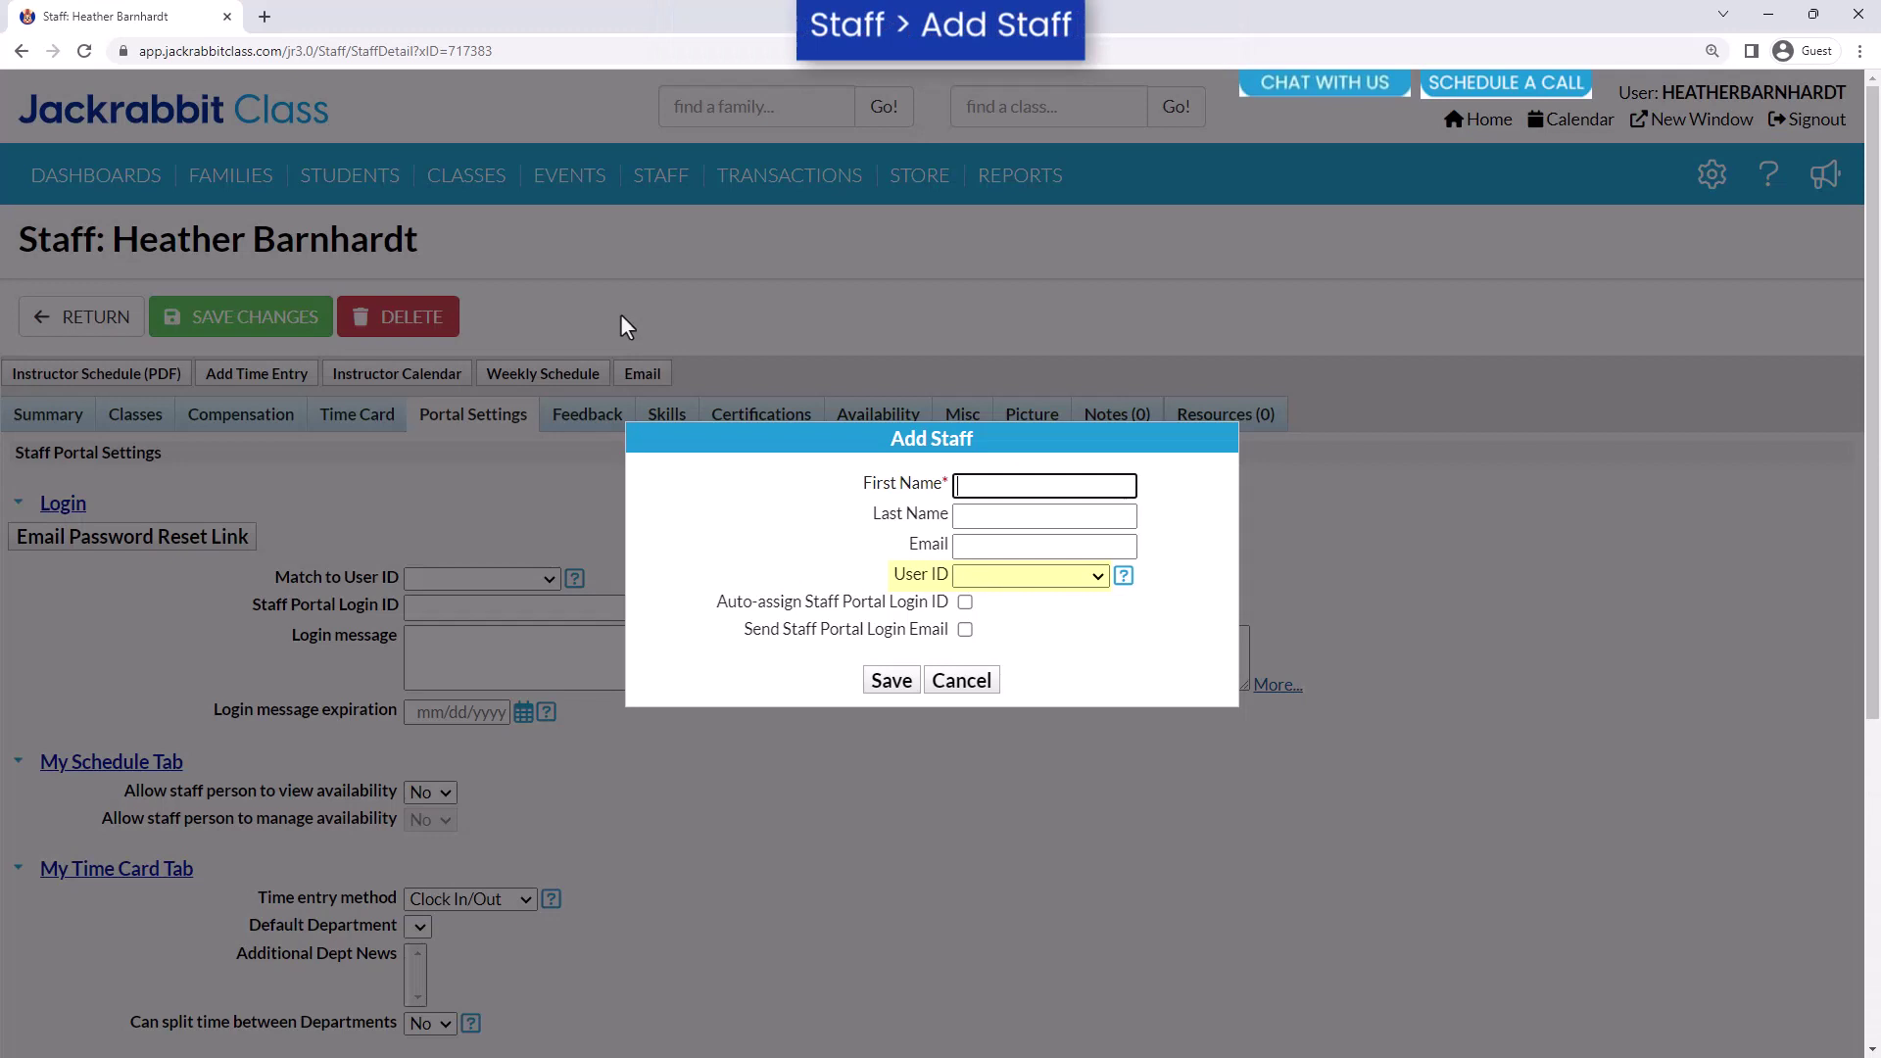
pyautogui.click(1097, 576)
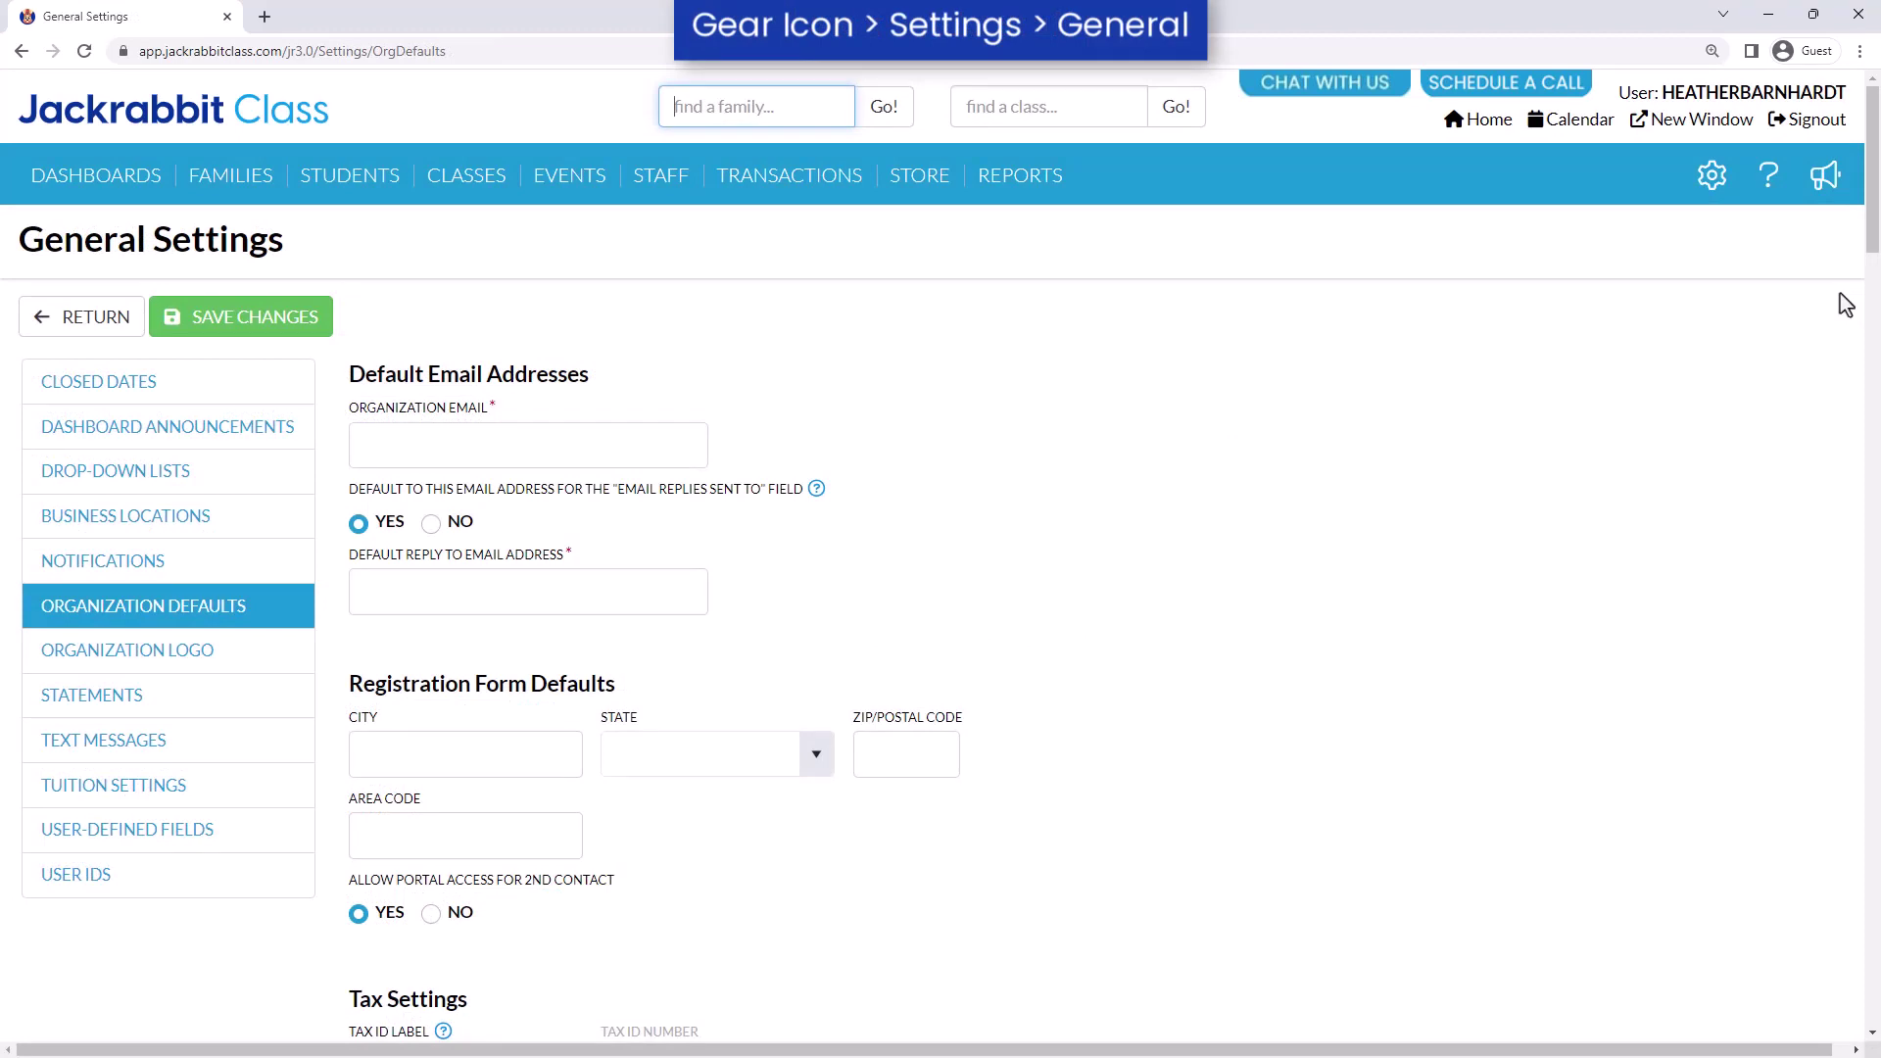
# Scroll through the Organization Defaults' transaction, receipt and student settings.
pyautogui.scroll(-9, 1847, 304)
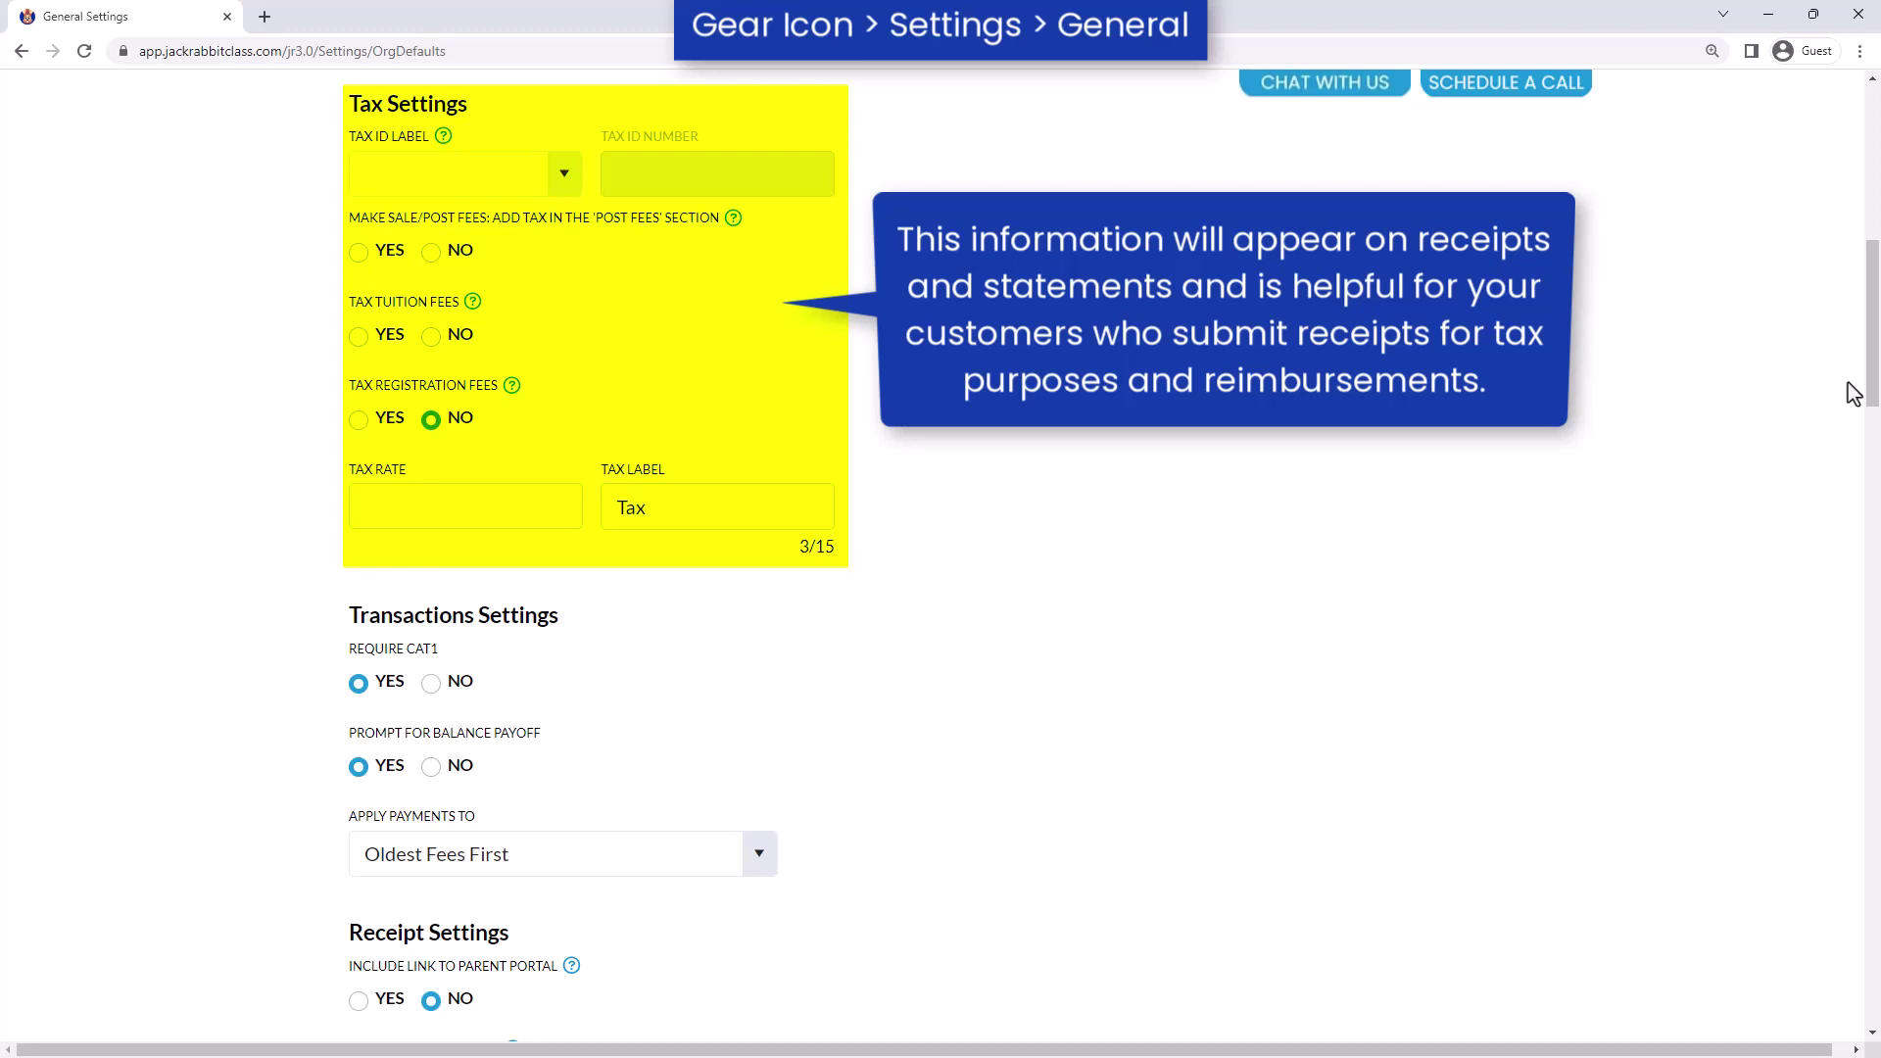
pyautogui.moveTo(1868, 388); pyautogui.dragTo(1870, 476)
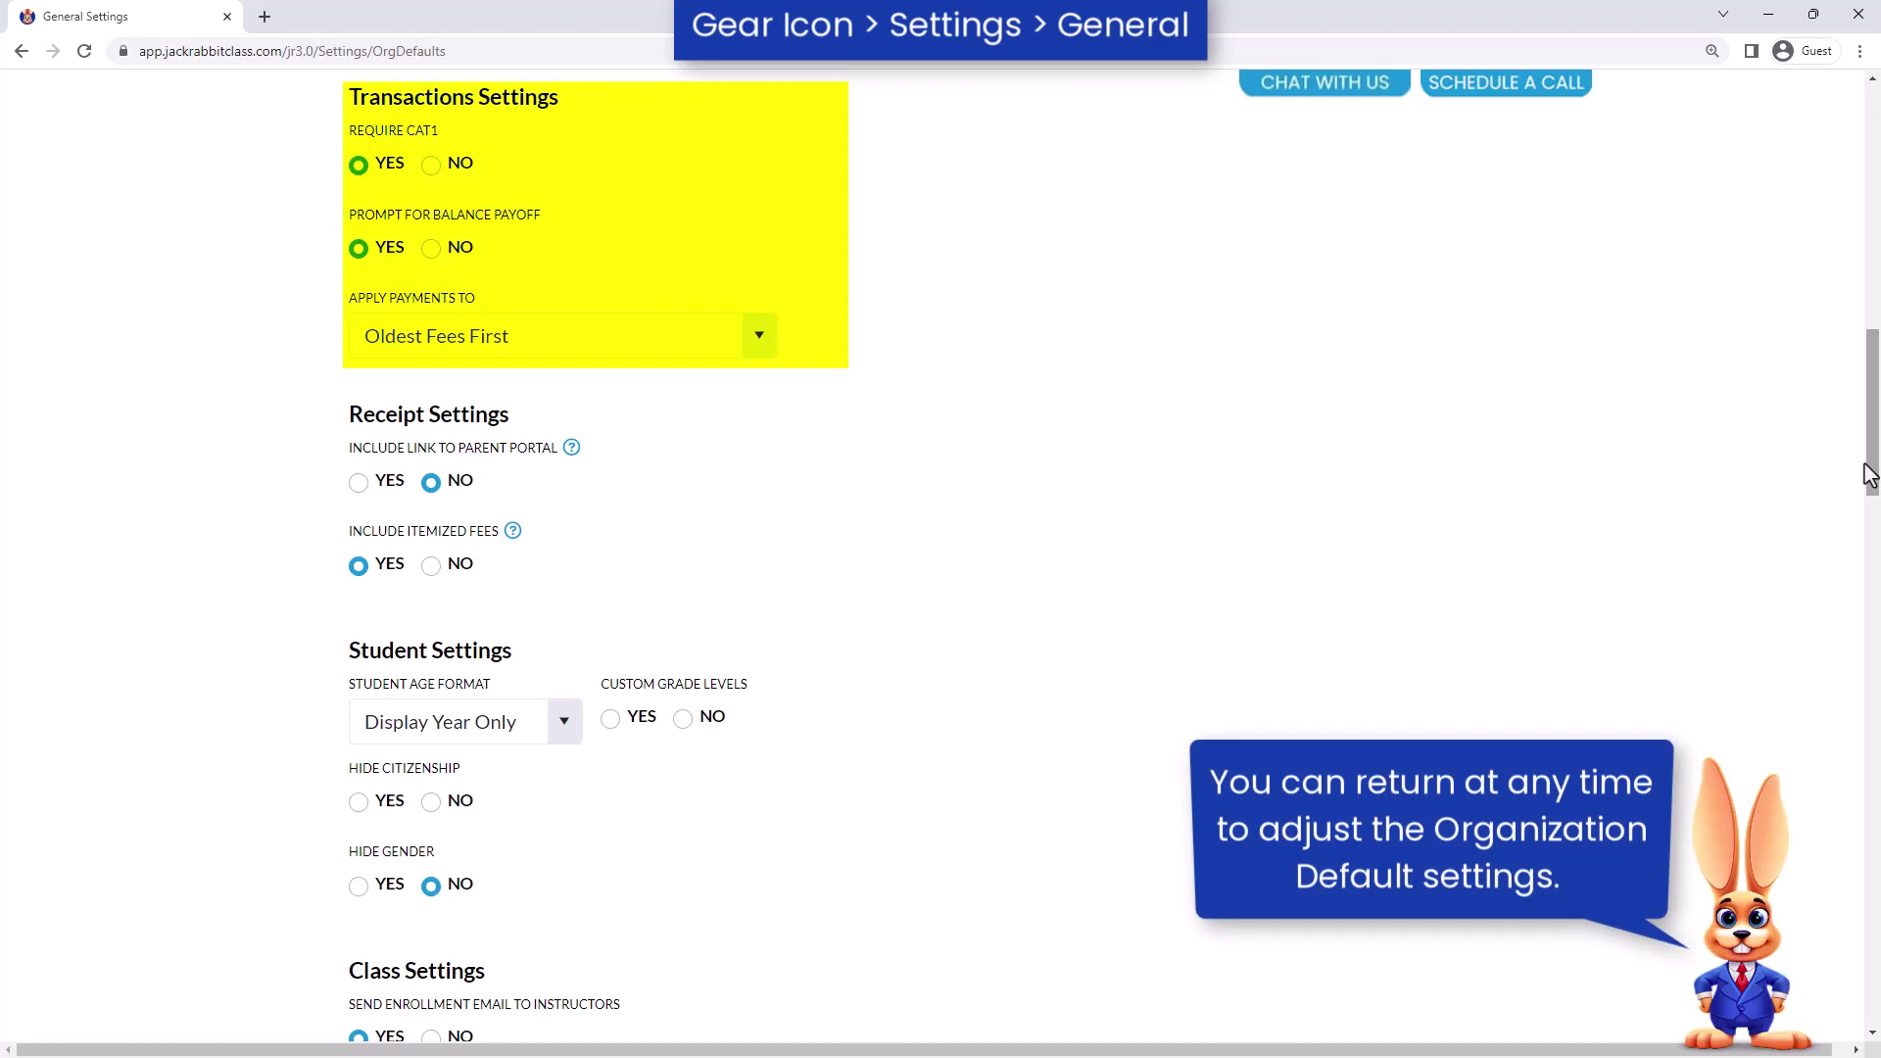
pyautogui.moveTo(1868, 476); pyautogui.dragTo(1877, 566)
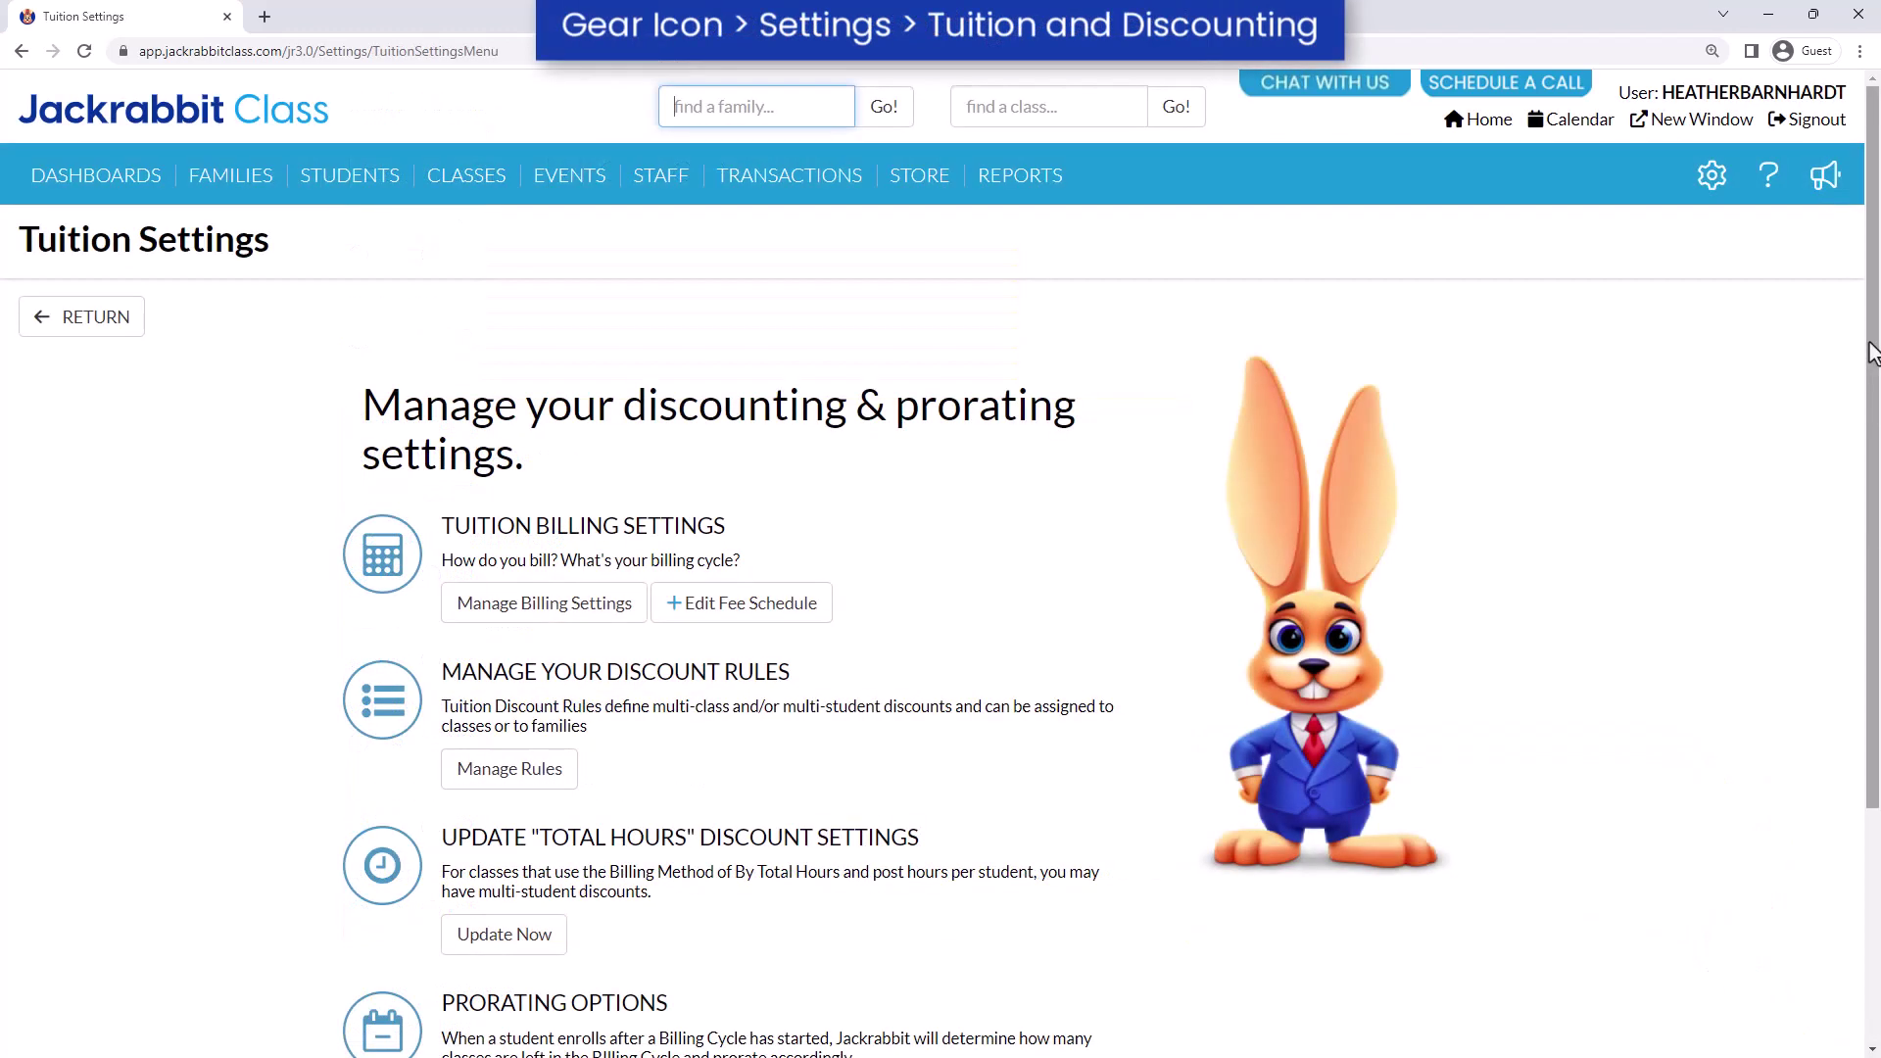
# Launch the Tuition Settings setup wizard with Get Started Now.
pyautogui.moveTo(1872, 353); pyautogui.dragTo(1848, 553)
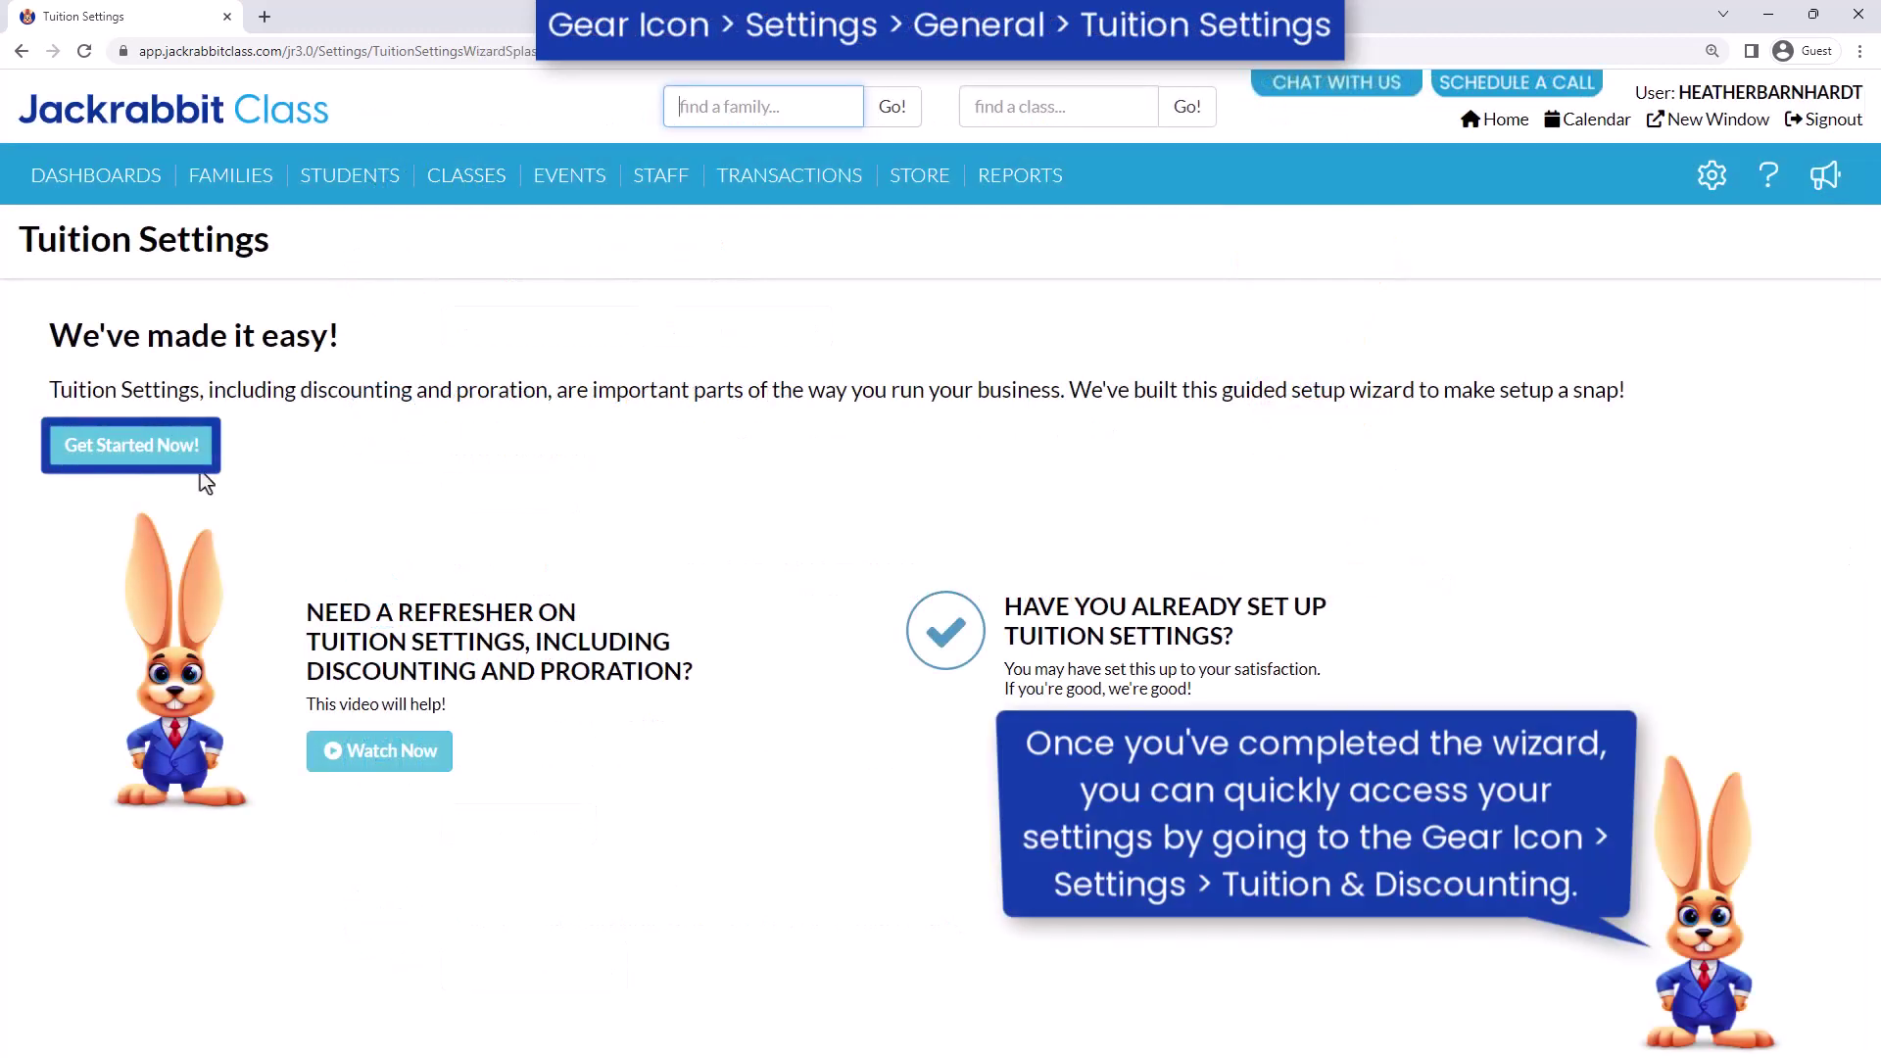
pyautogui.click(196, 469)
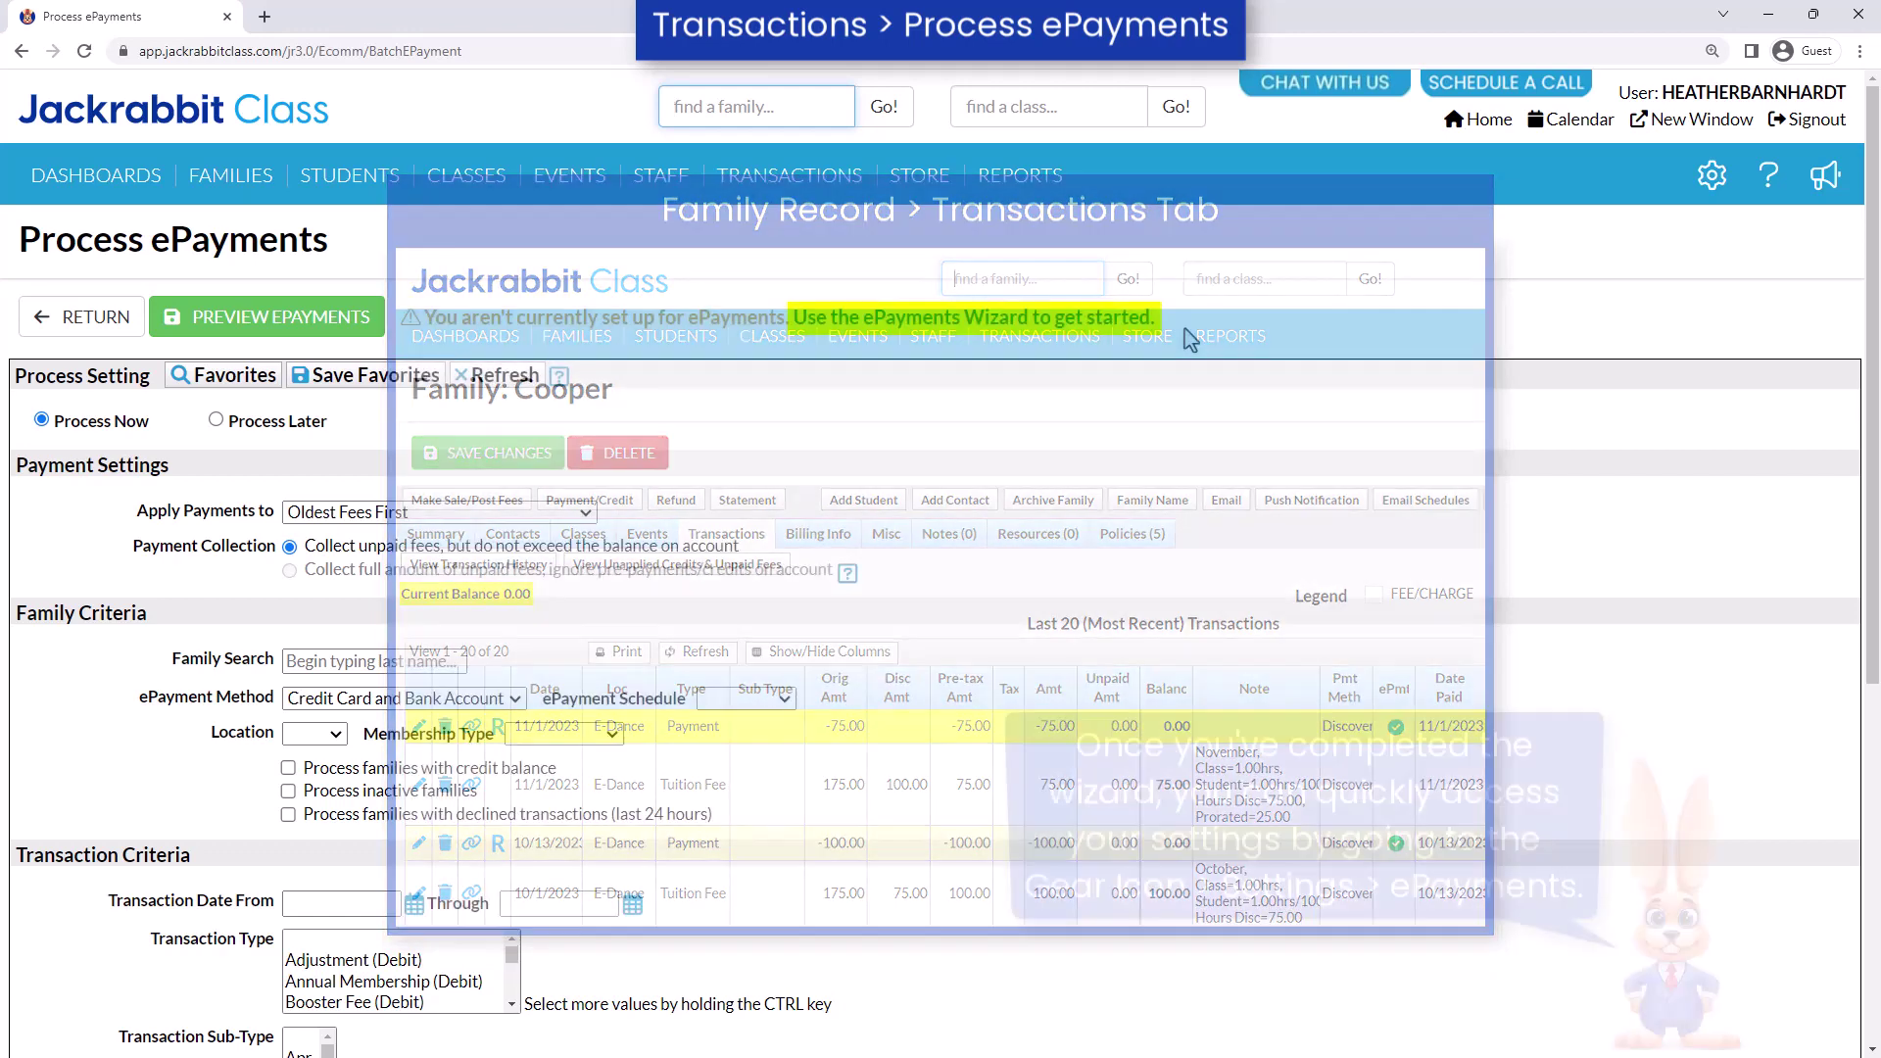
# Open the ePayments Wizard, then set 'Do you charge registration fees?' to Yes.
pyautogui.click(1144, 327)
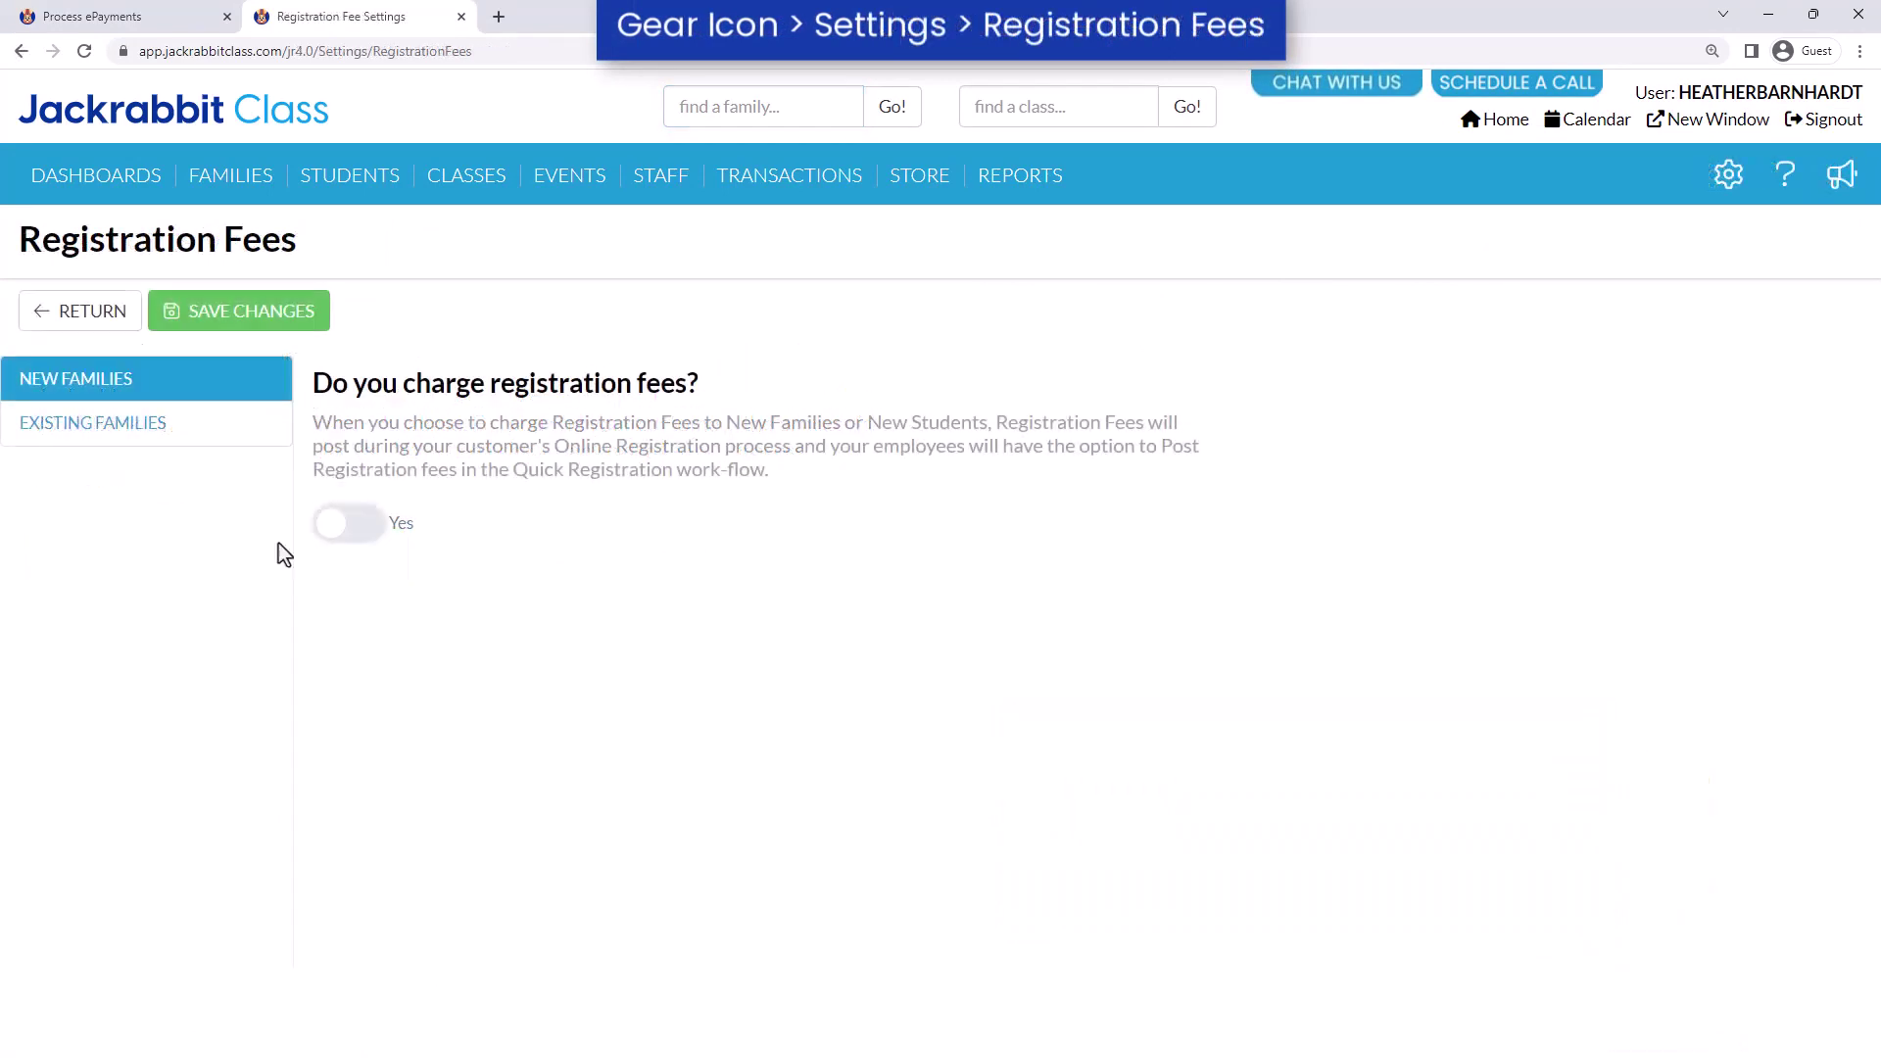
pyautogui.click(337, 529)
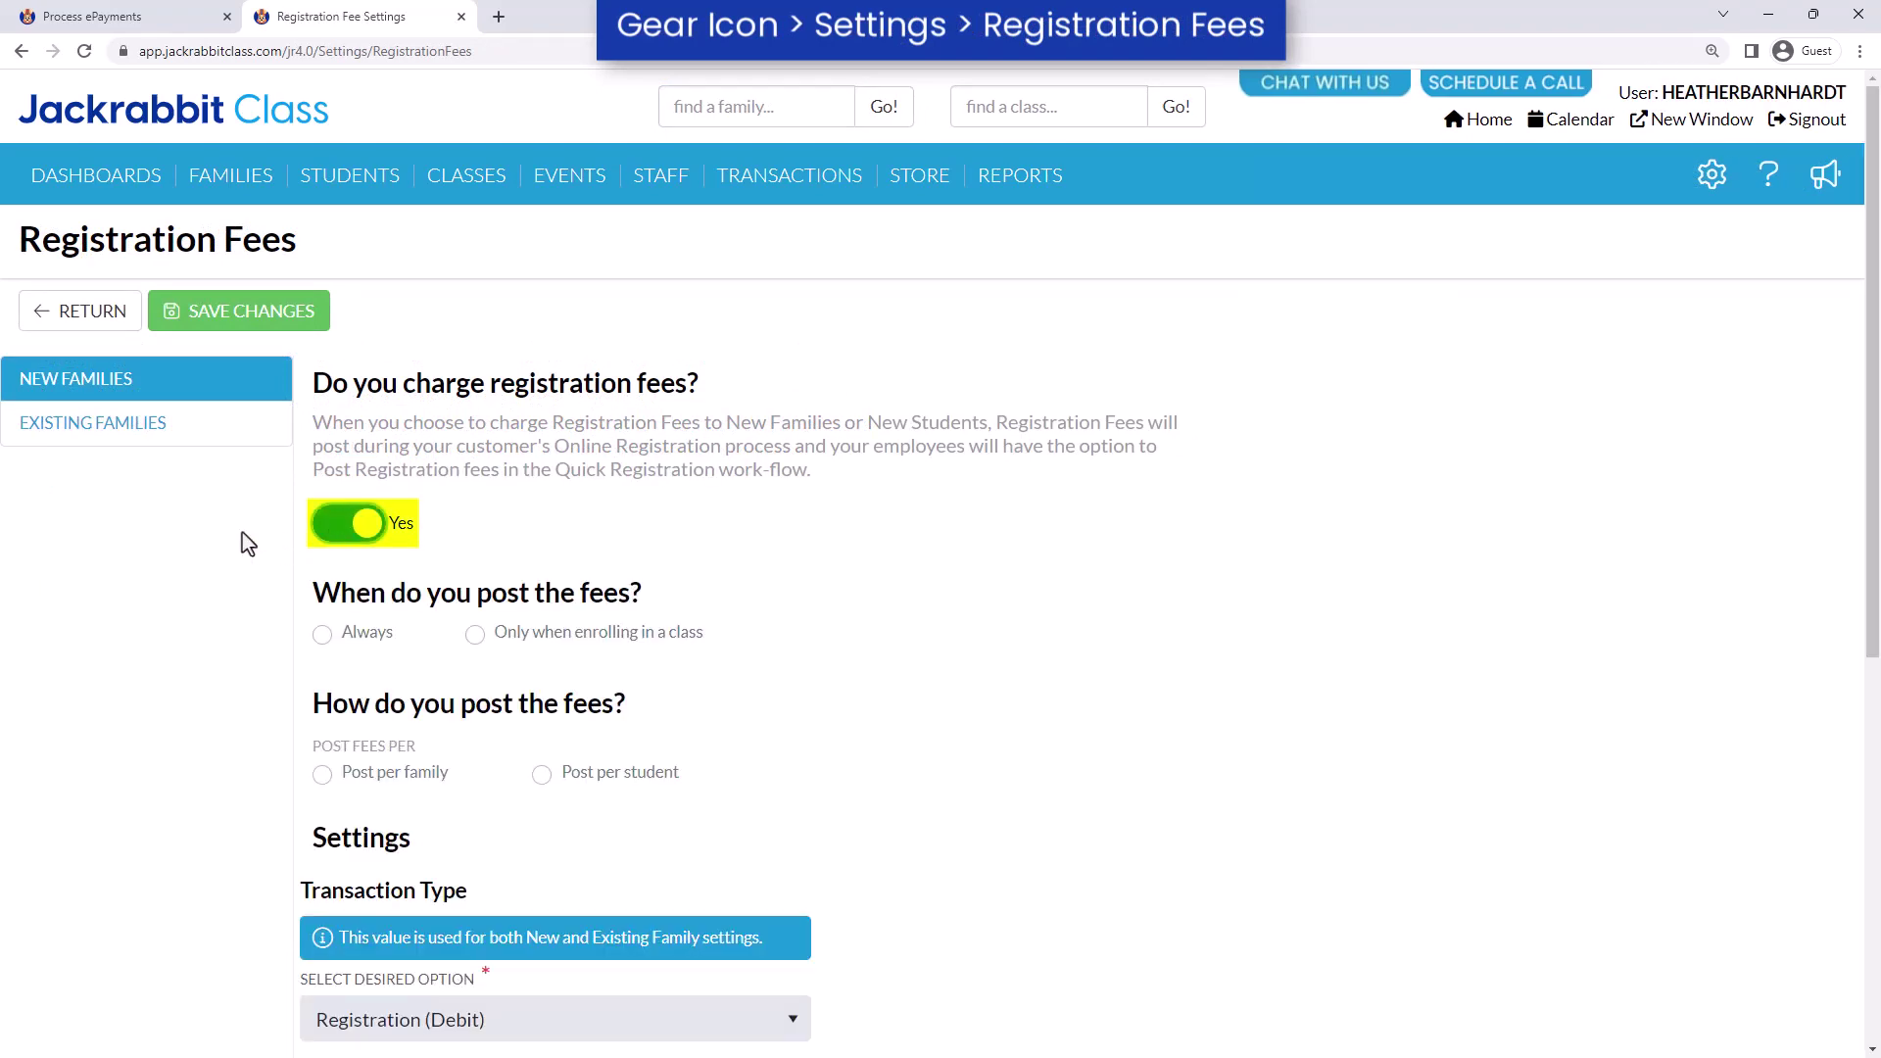
pyautogui.scroll(-7, 244, 544)
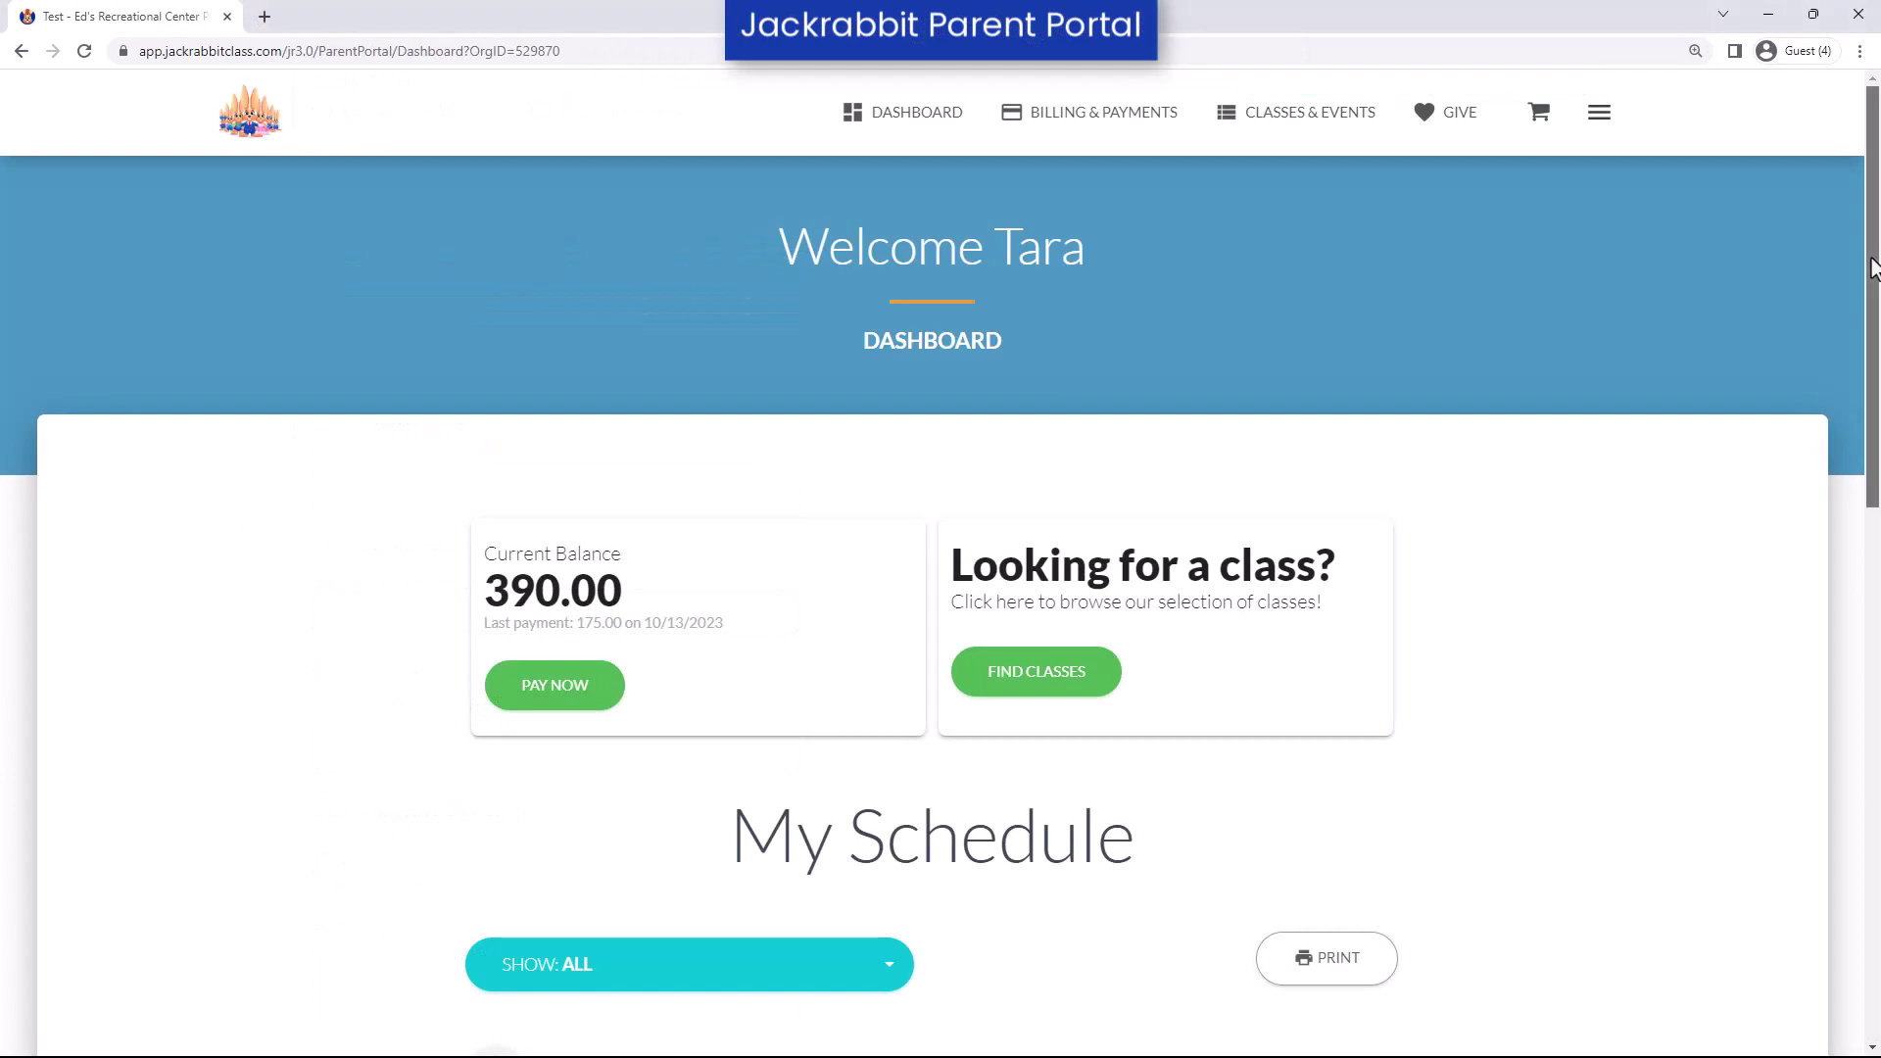
# Scroll through the Parent Portal Settings tab options.
pyautogui.moveTo(1871, 267); pyautogui.dragTo(1871, 529)
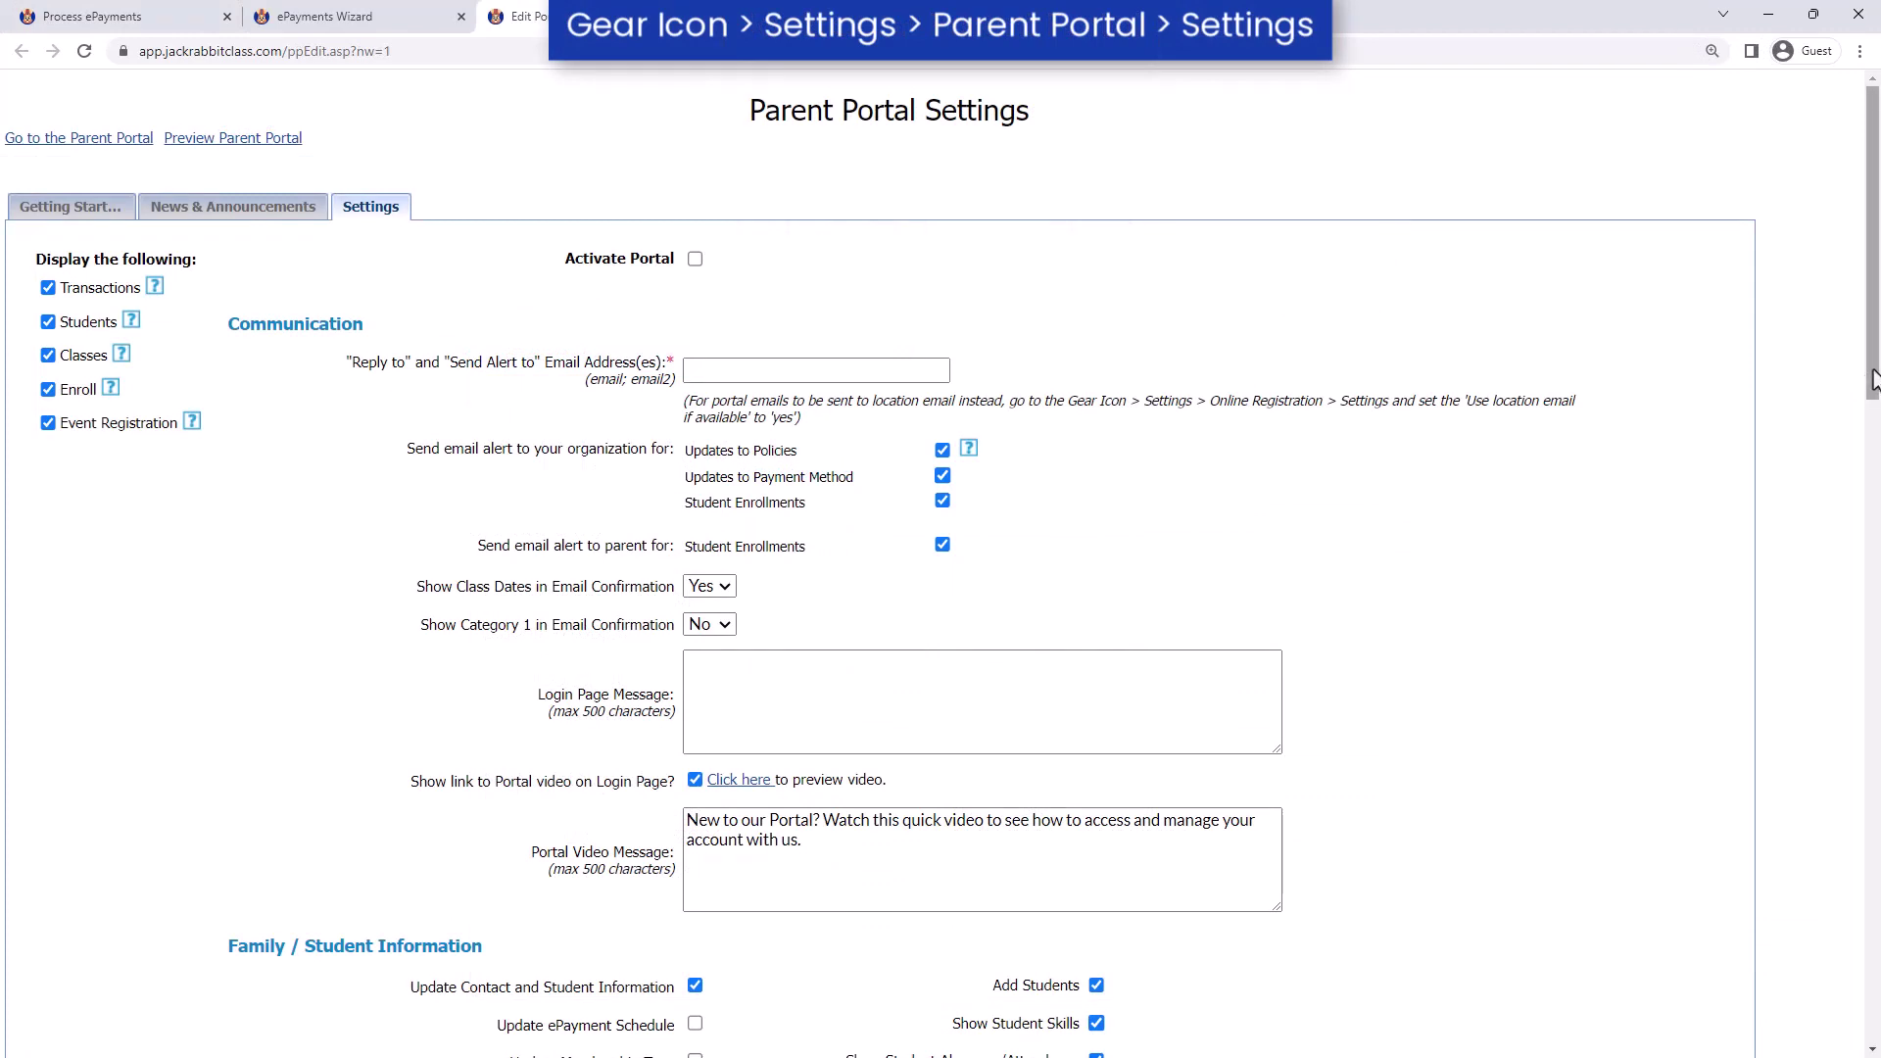
pyautogui.moveTo(1872, 380); pyautogui.dragTo(1877, 1005)
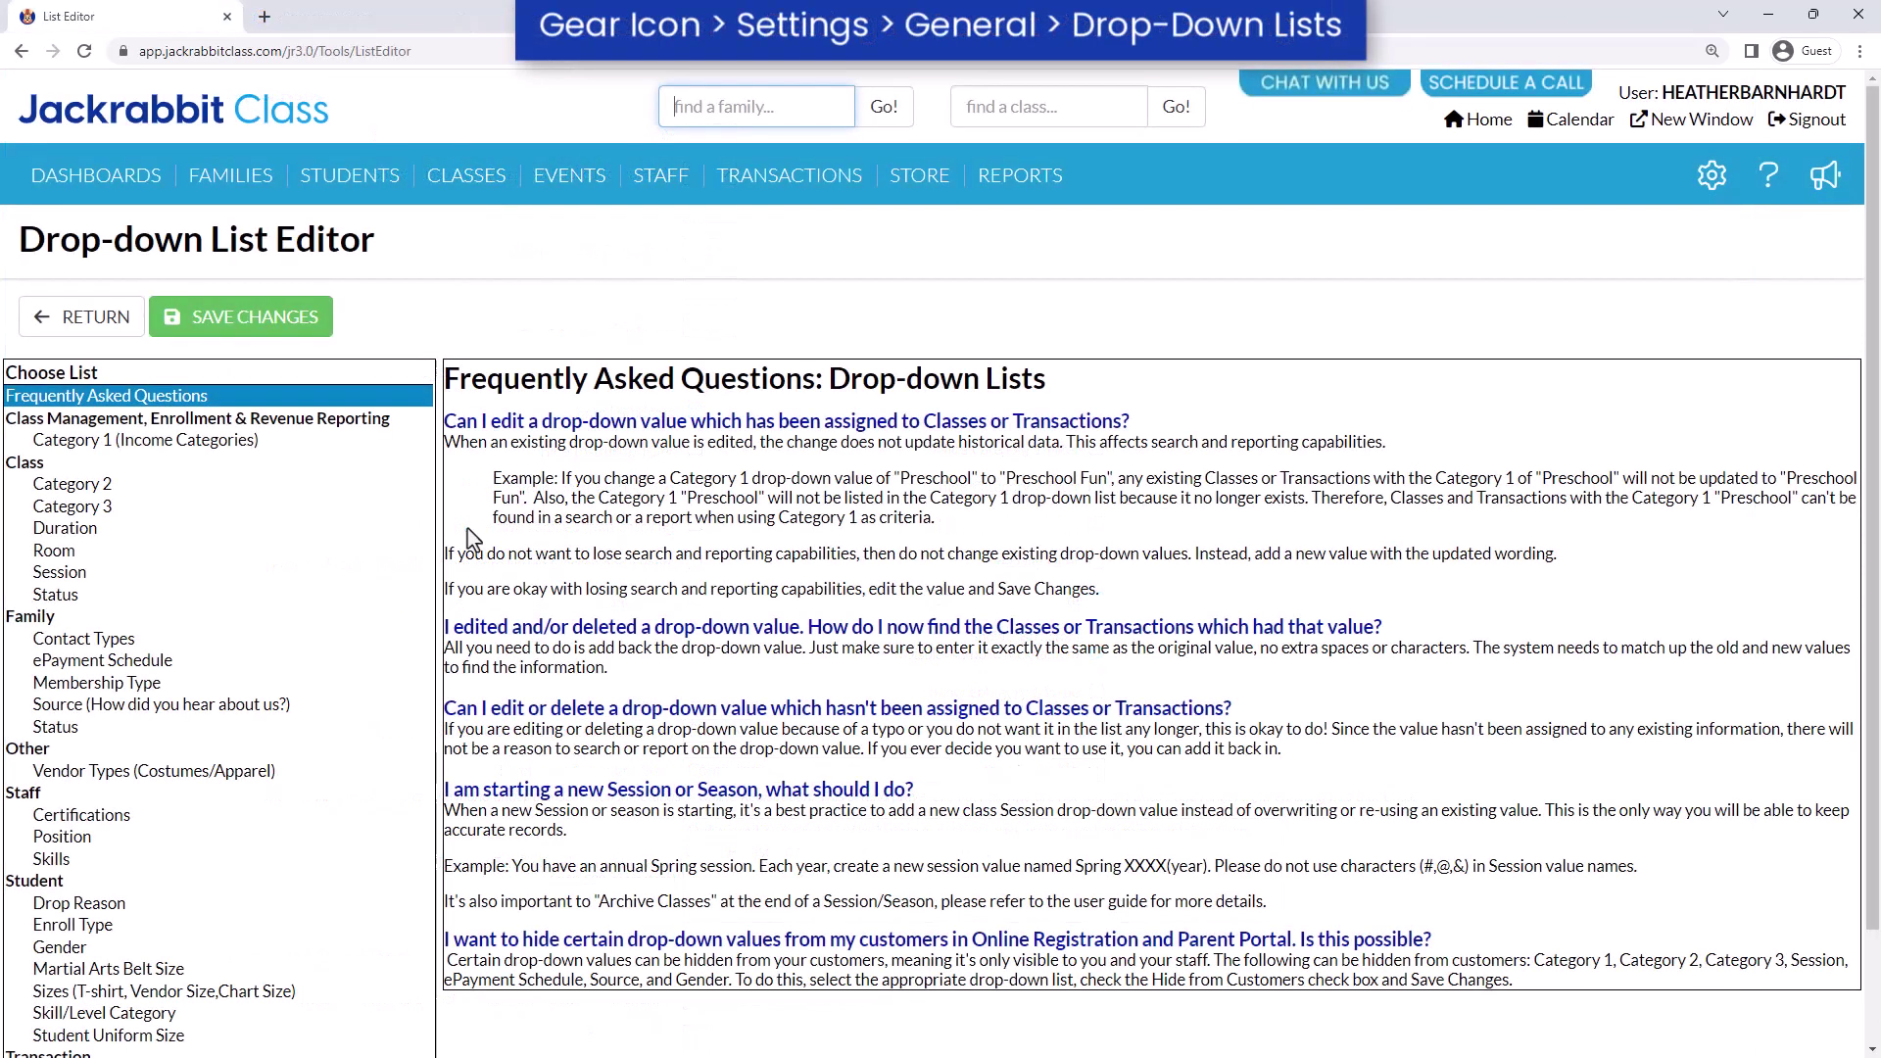
# Display the Room, Skills, Drop Reason and Category 1 drop-down list values.
pyautogui.click(371, 553)
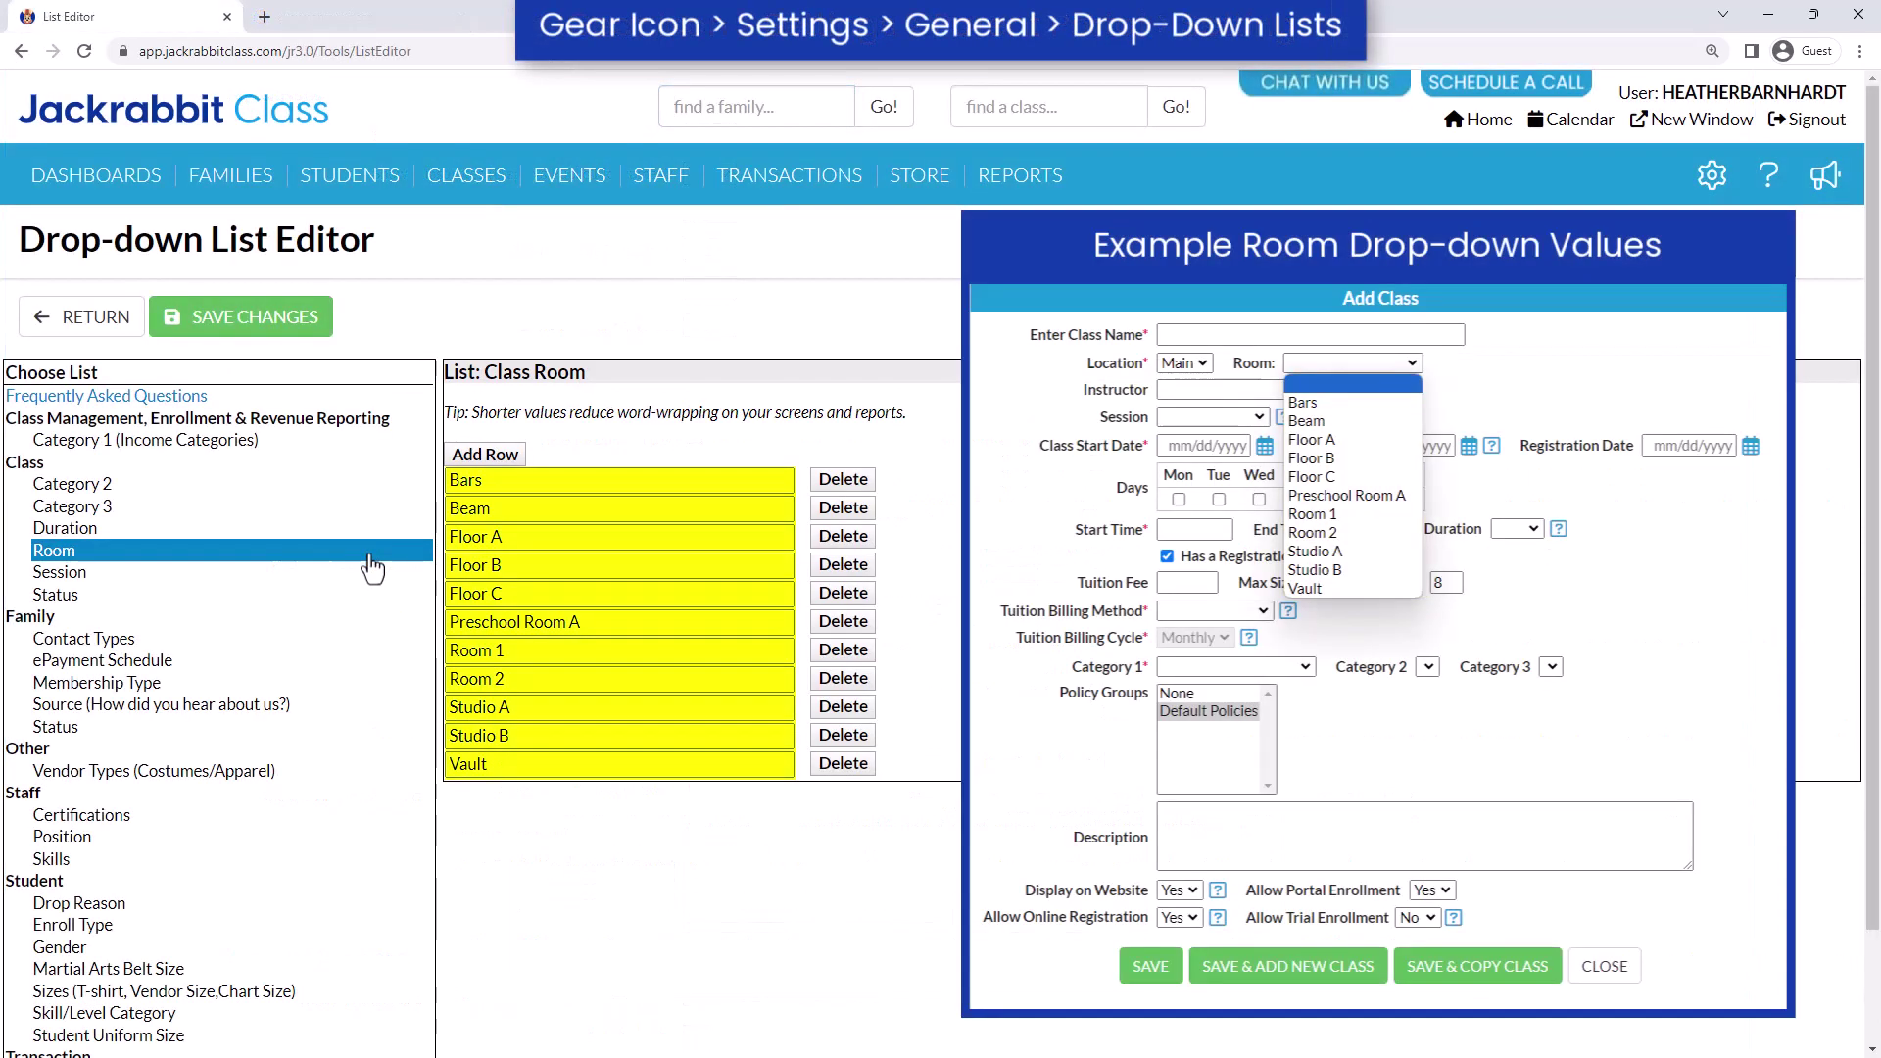
pyautogui.click(379, 862)
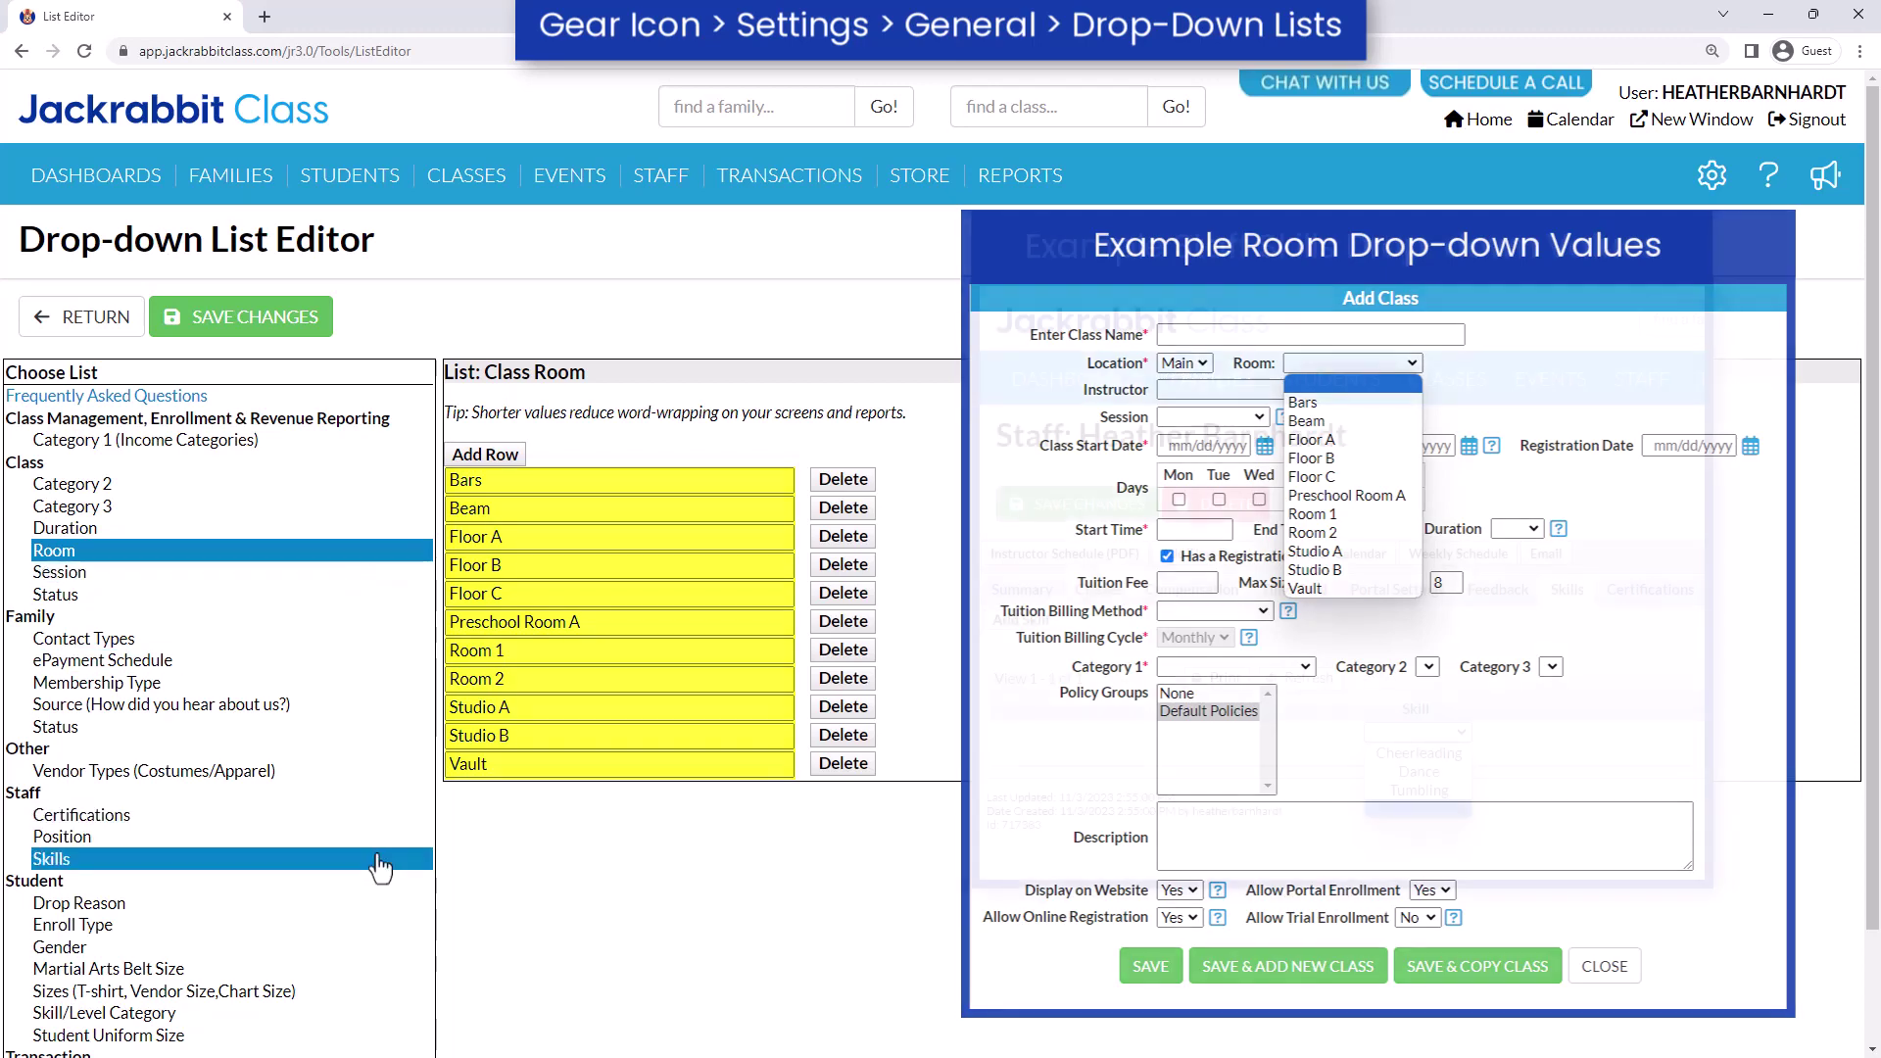
pyautogui.click(389, 909)
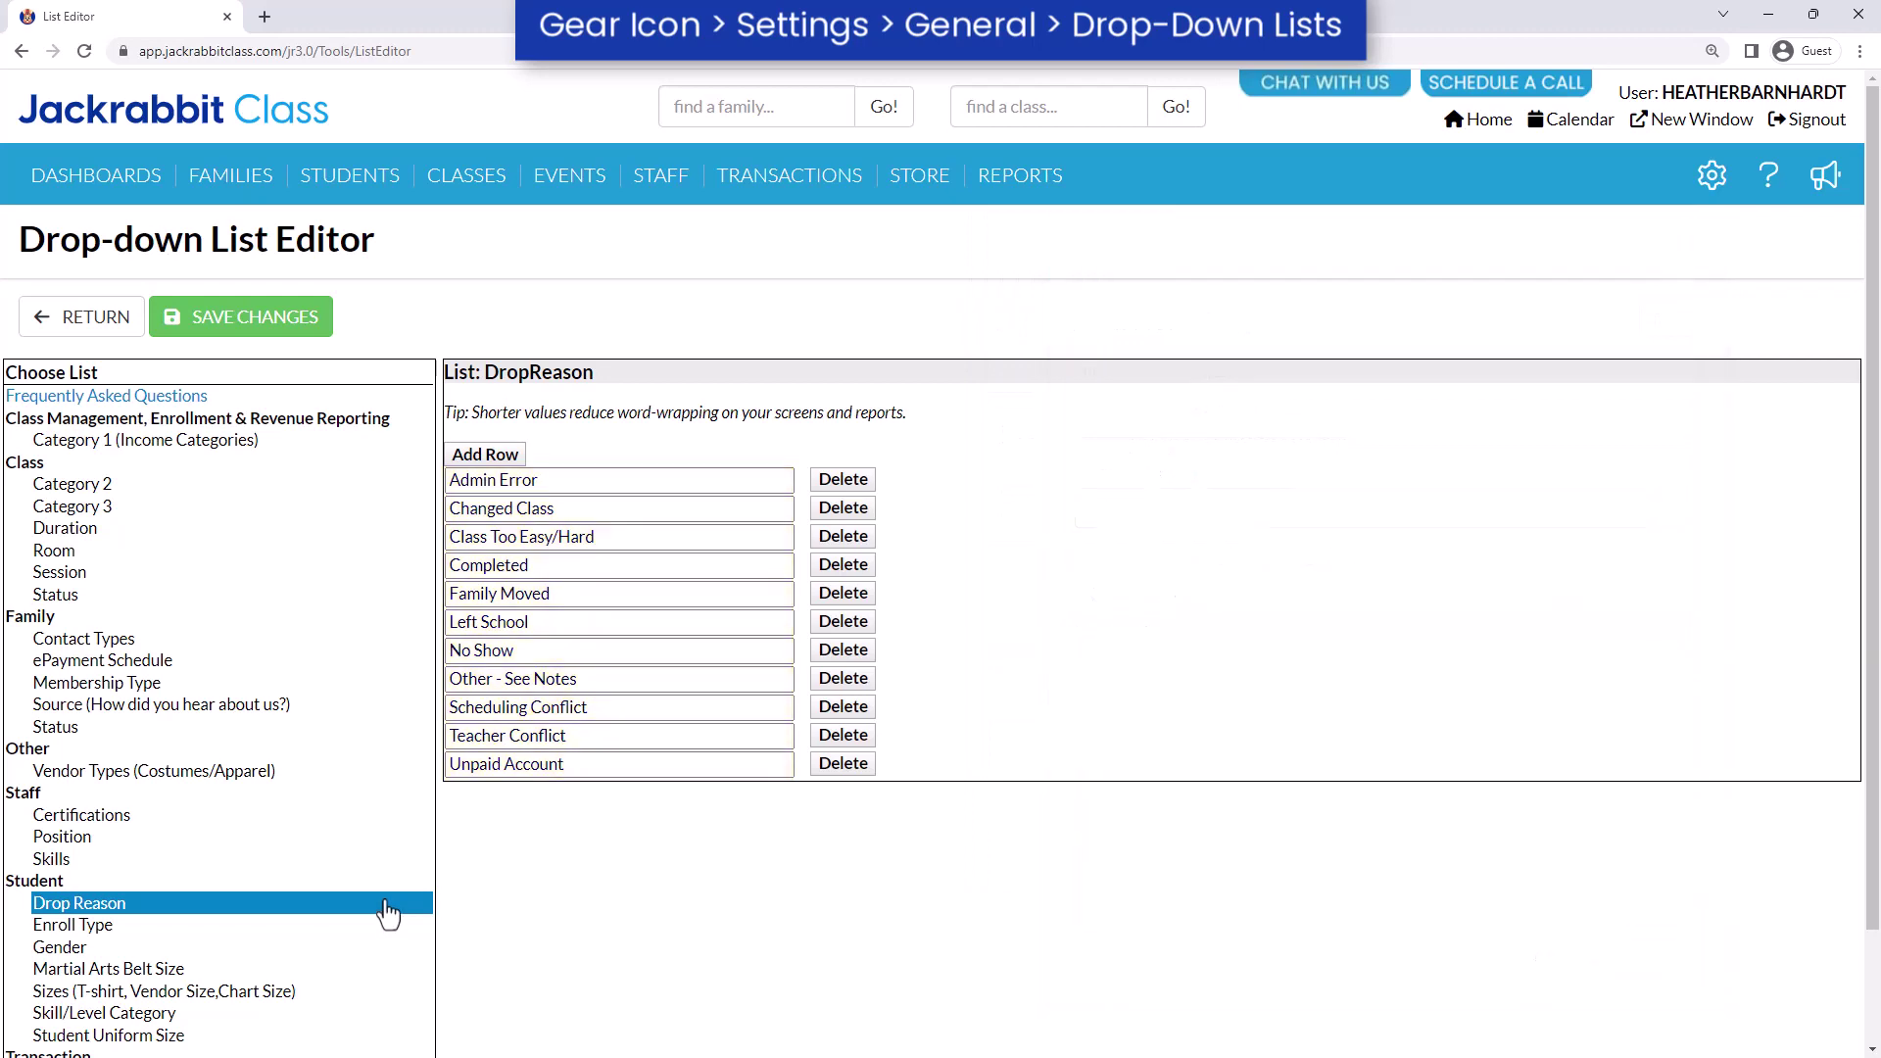
pyautogui.click(344, 443)
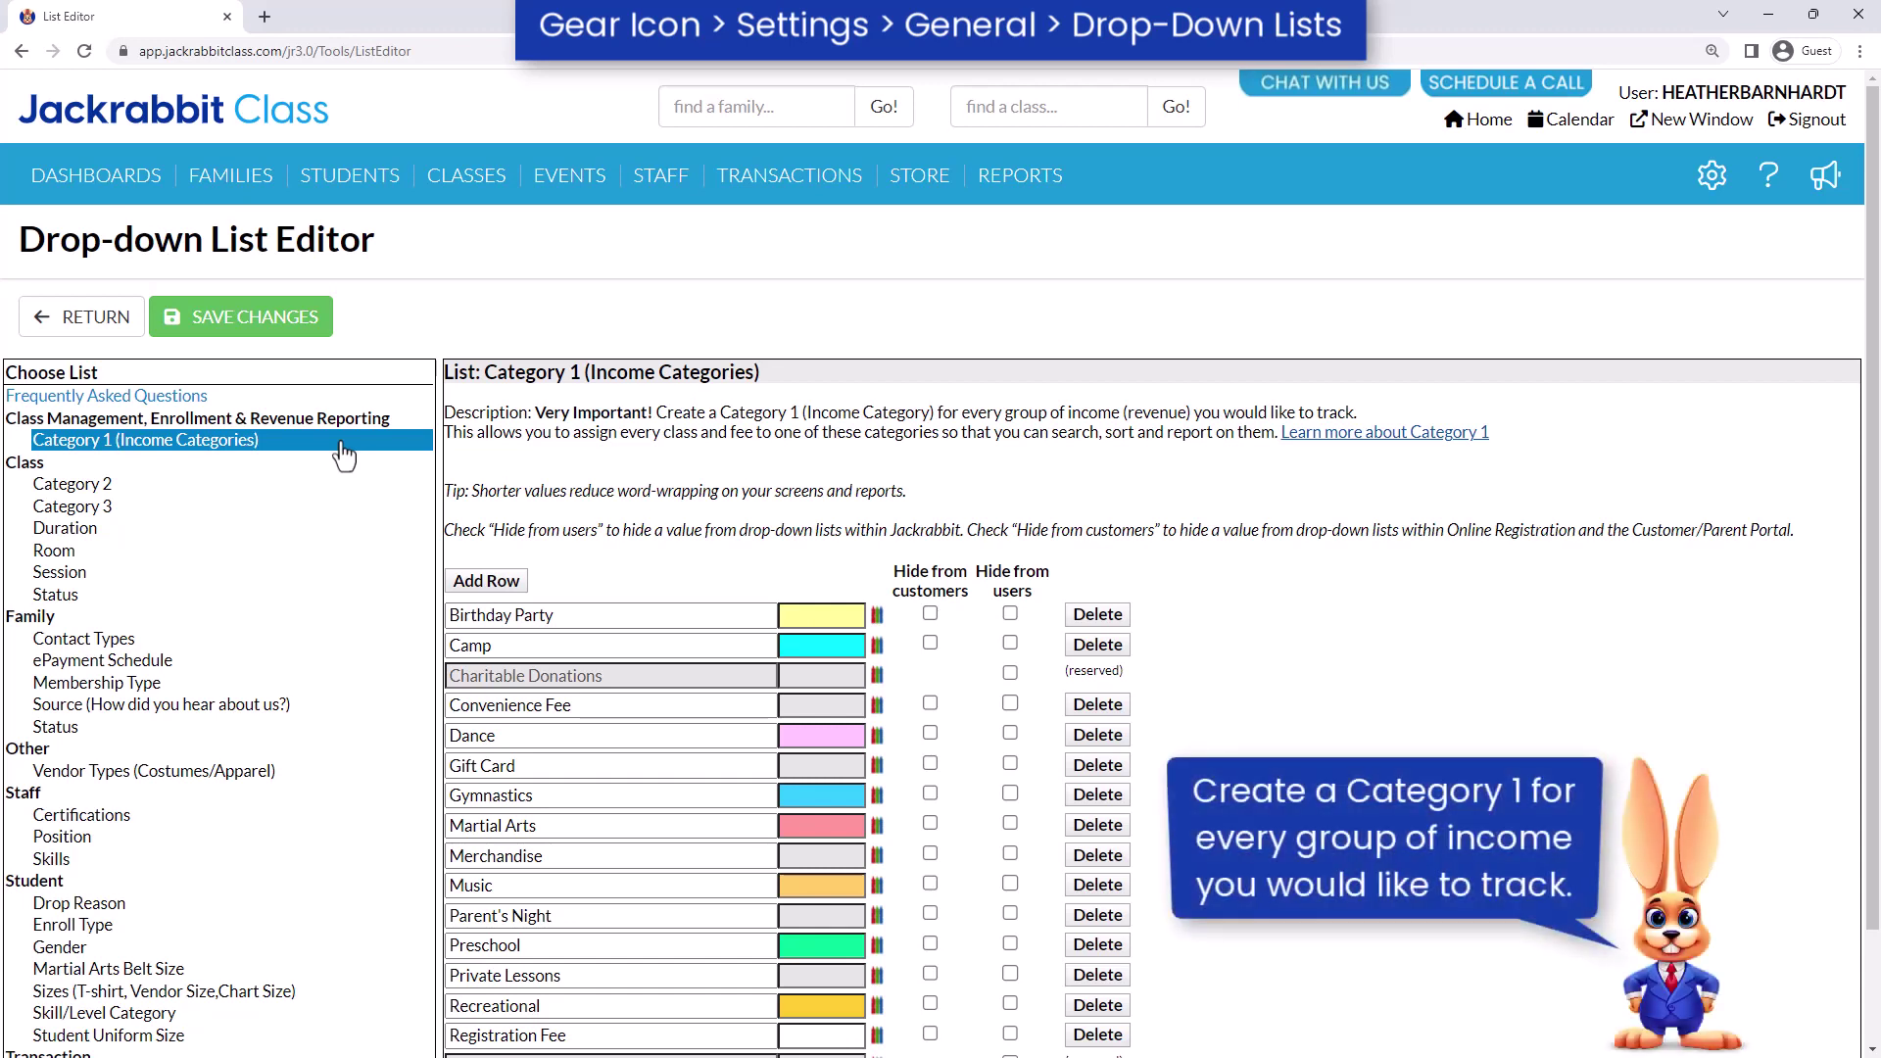
pyautogui.moveTo(1877, 495); pyautogui.dragTo(1877, 637)
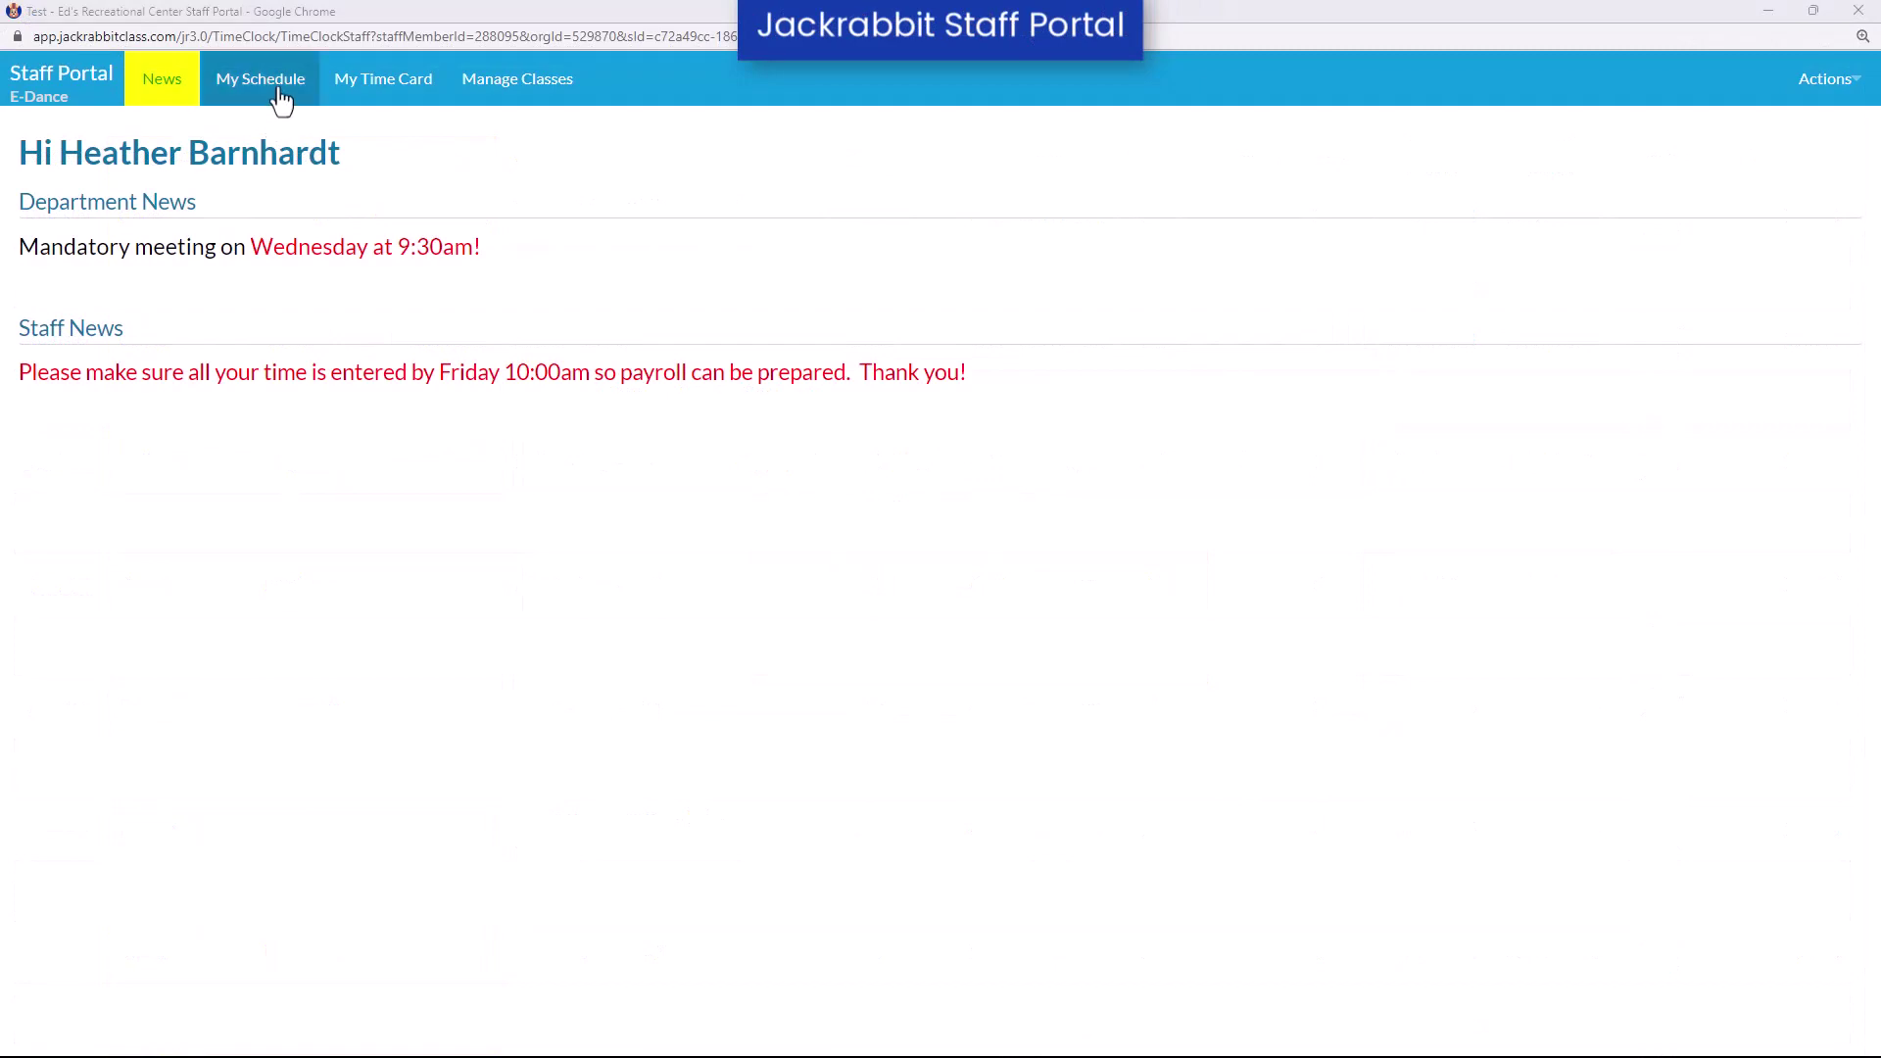
# Review the staff portal's My Schedule, Availability, My Time Card and Manage Classes pages, then start the Guided Staff Portal setup.
pyautogui.click(280, 90)
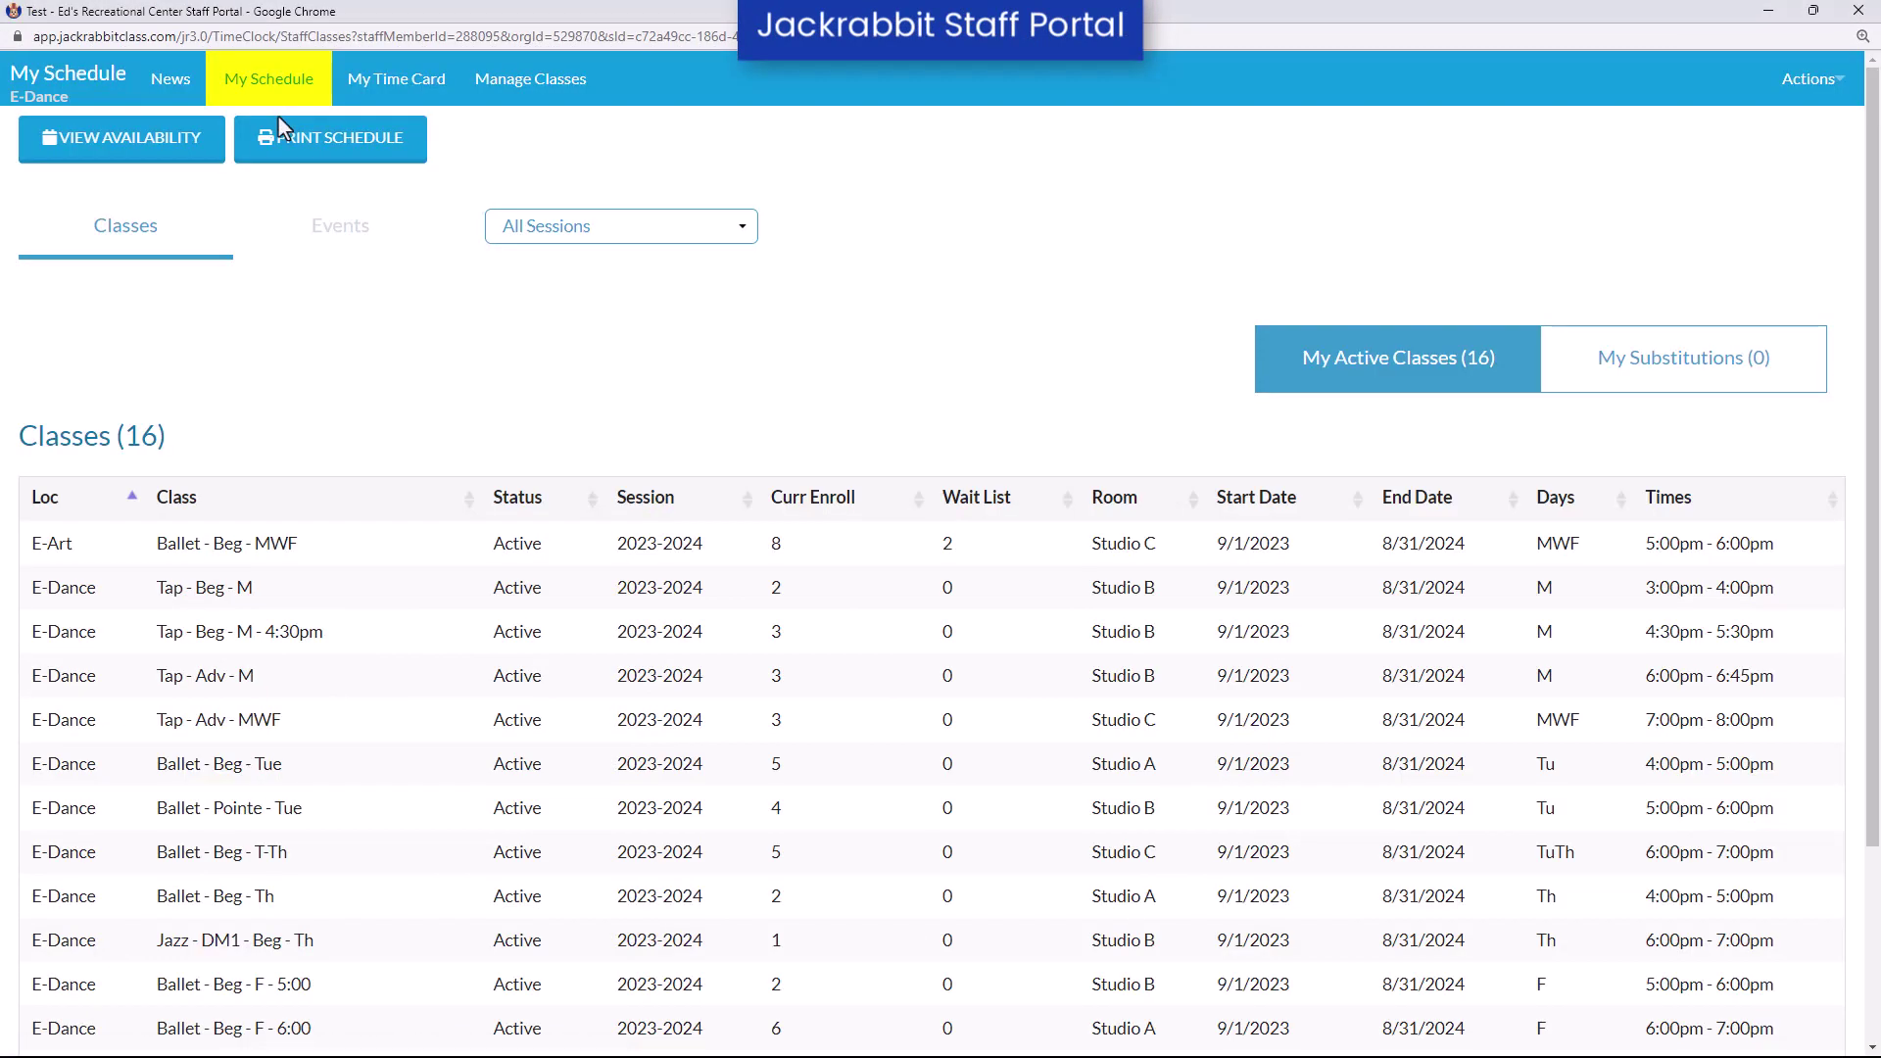
pyautogui.click(208, 145)
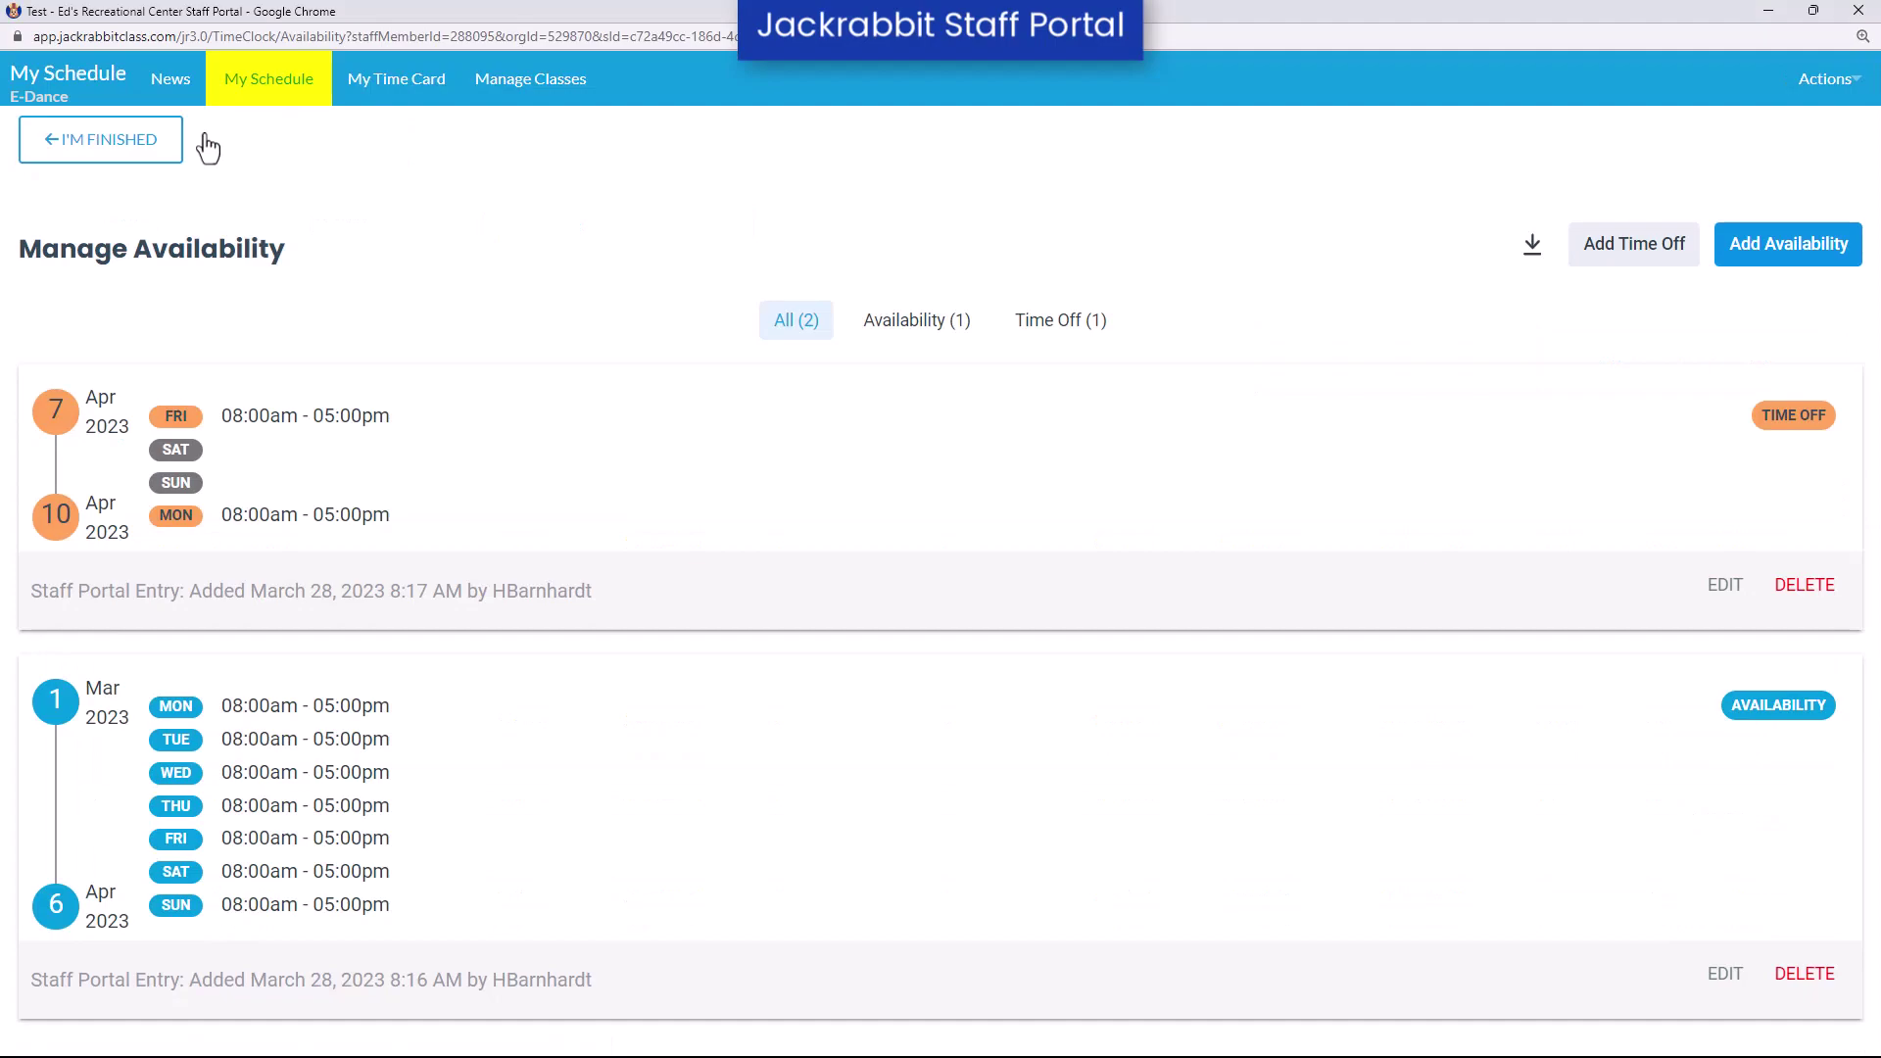
pyautogui.click(387, 90)
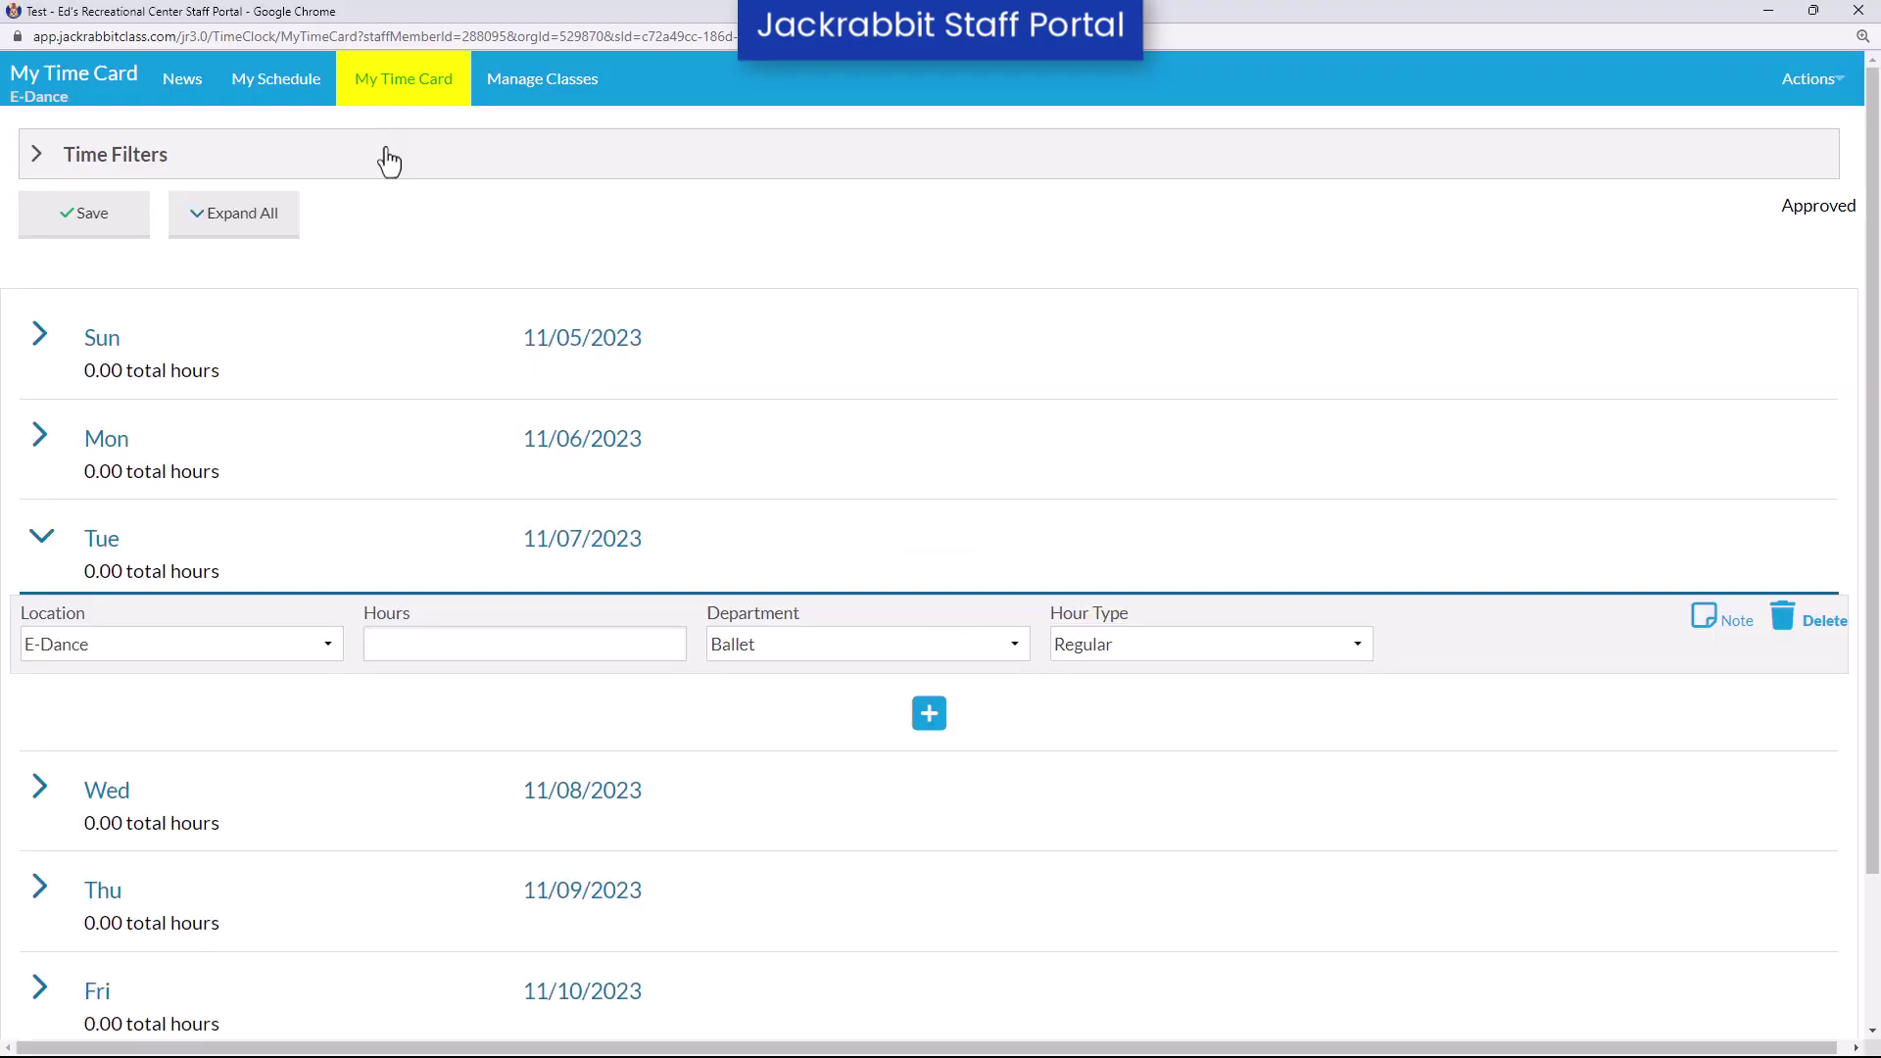
pyautogui.click(534, 93)
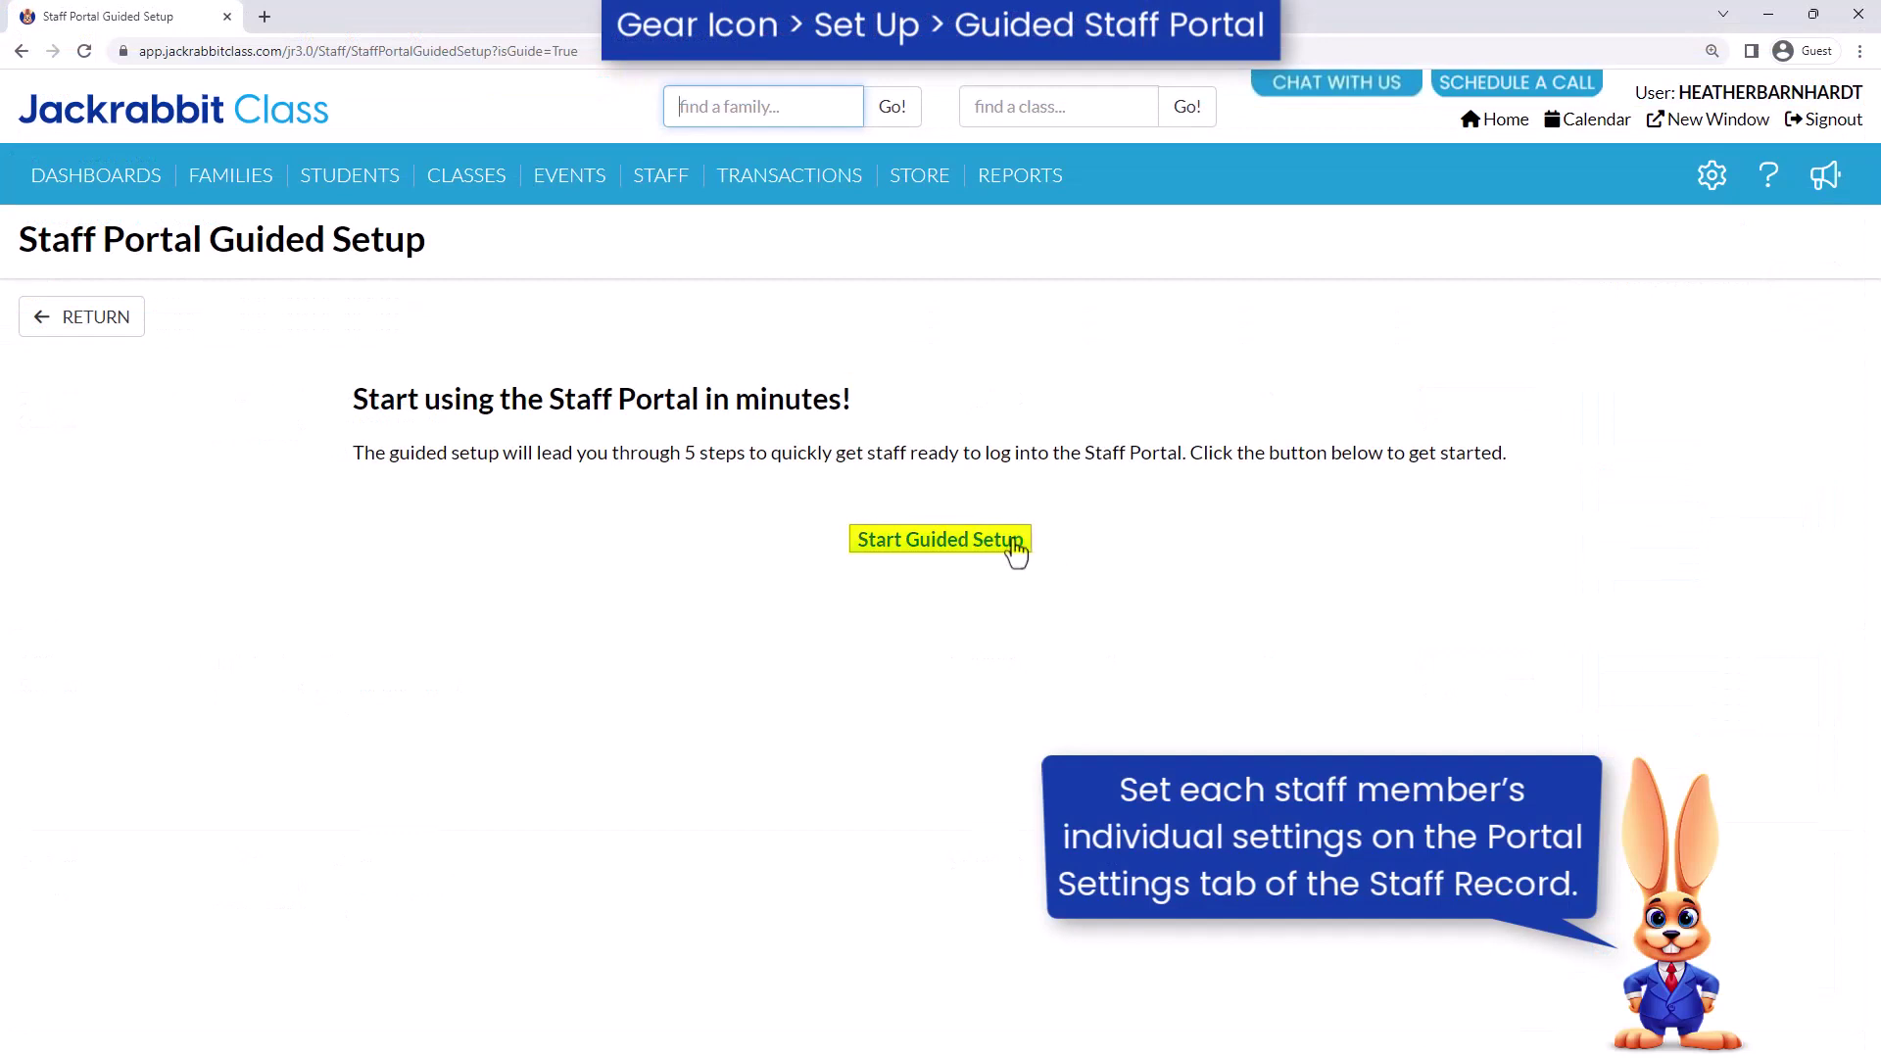
pyautogui.click(1009, 549)
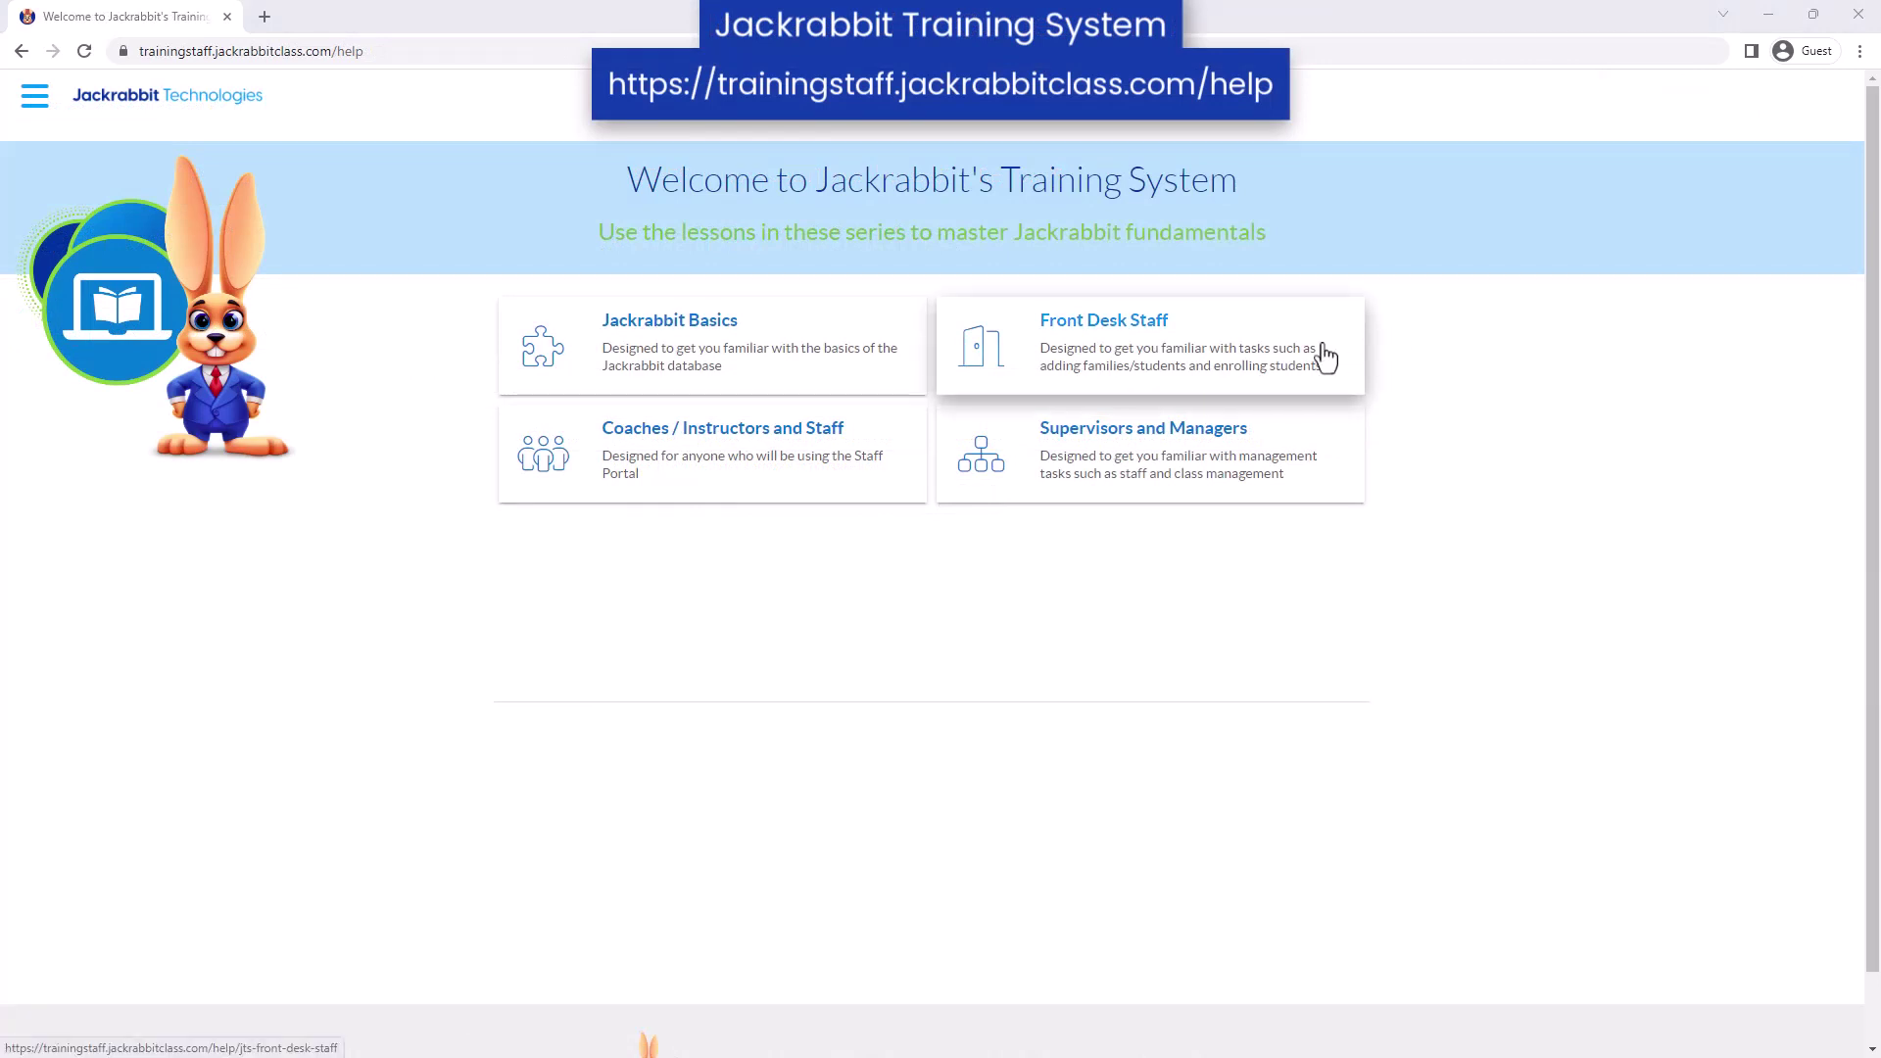
# Open the Front Desk Staff series and its Front Desk Certification, then show the Jackrabbit Help window.
pyautogui.click(1324, 355)
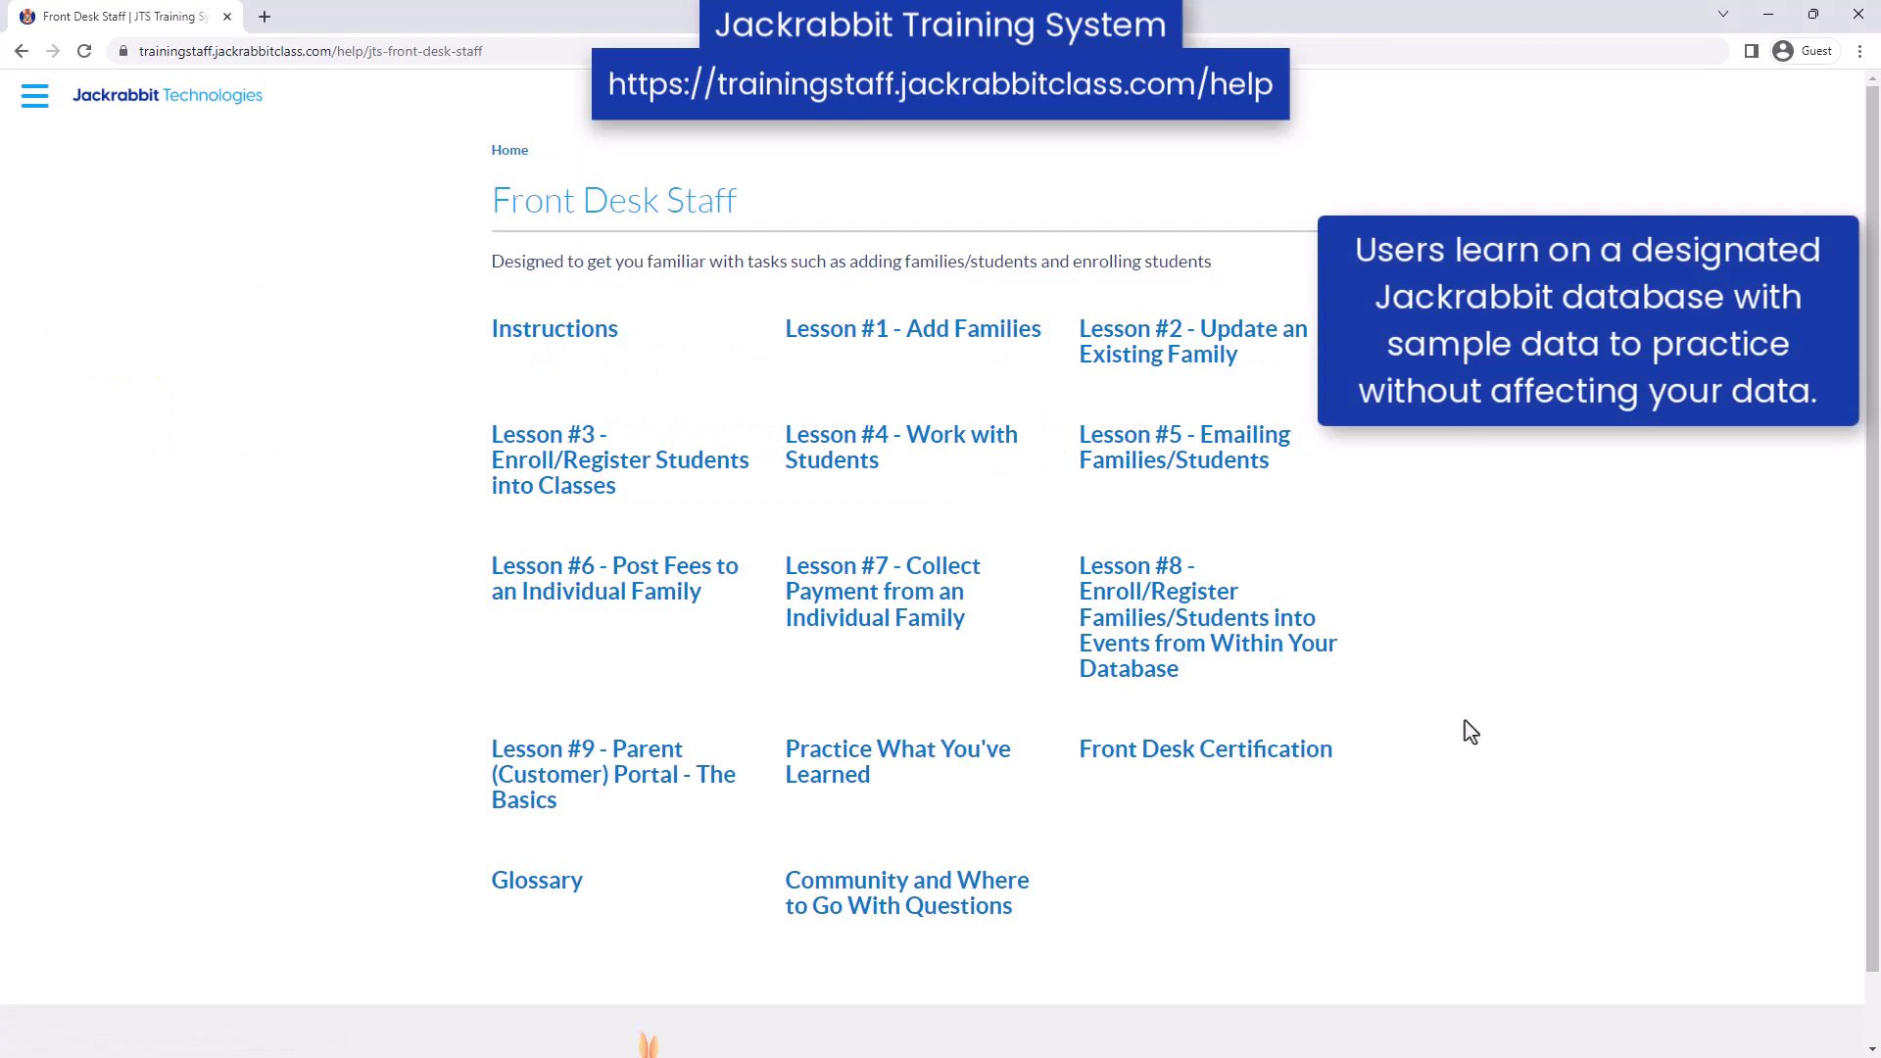
pyautogui.click(1333, 767)
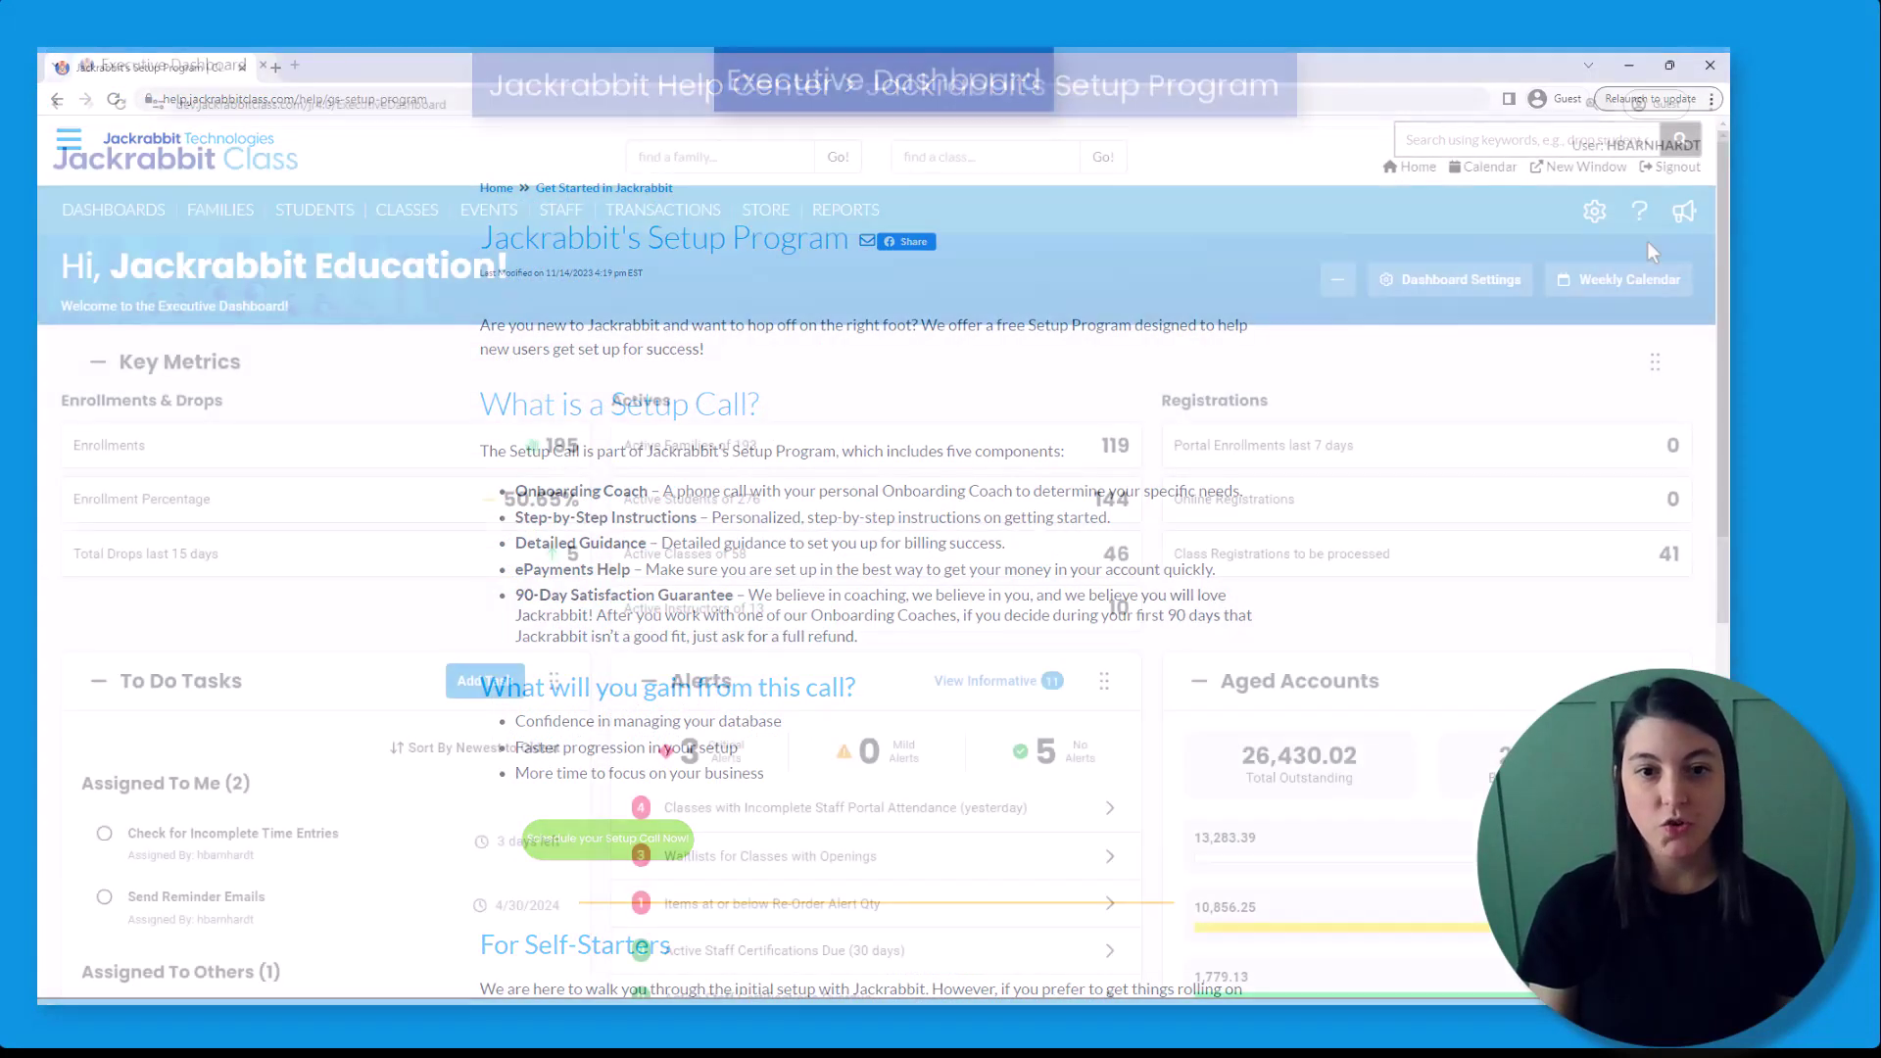
pyautogui.click(1645, 238)
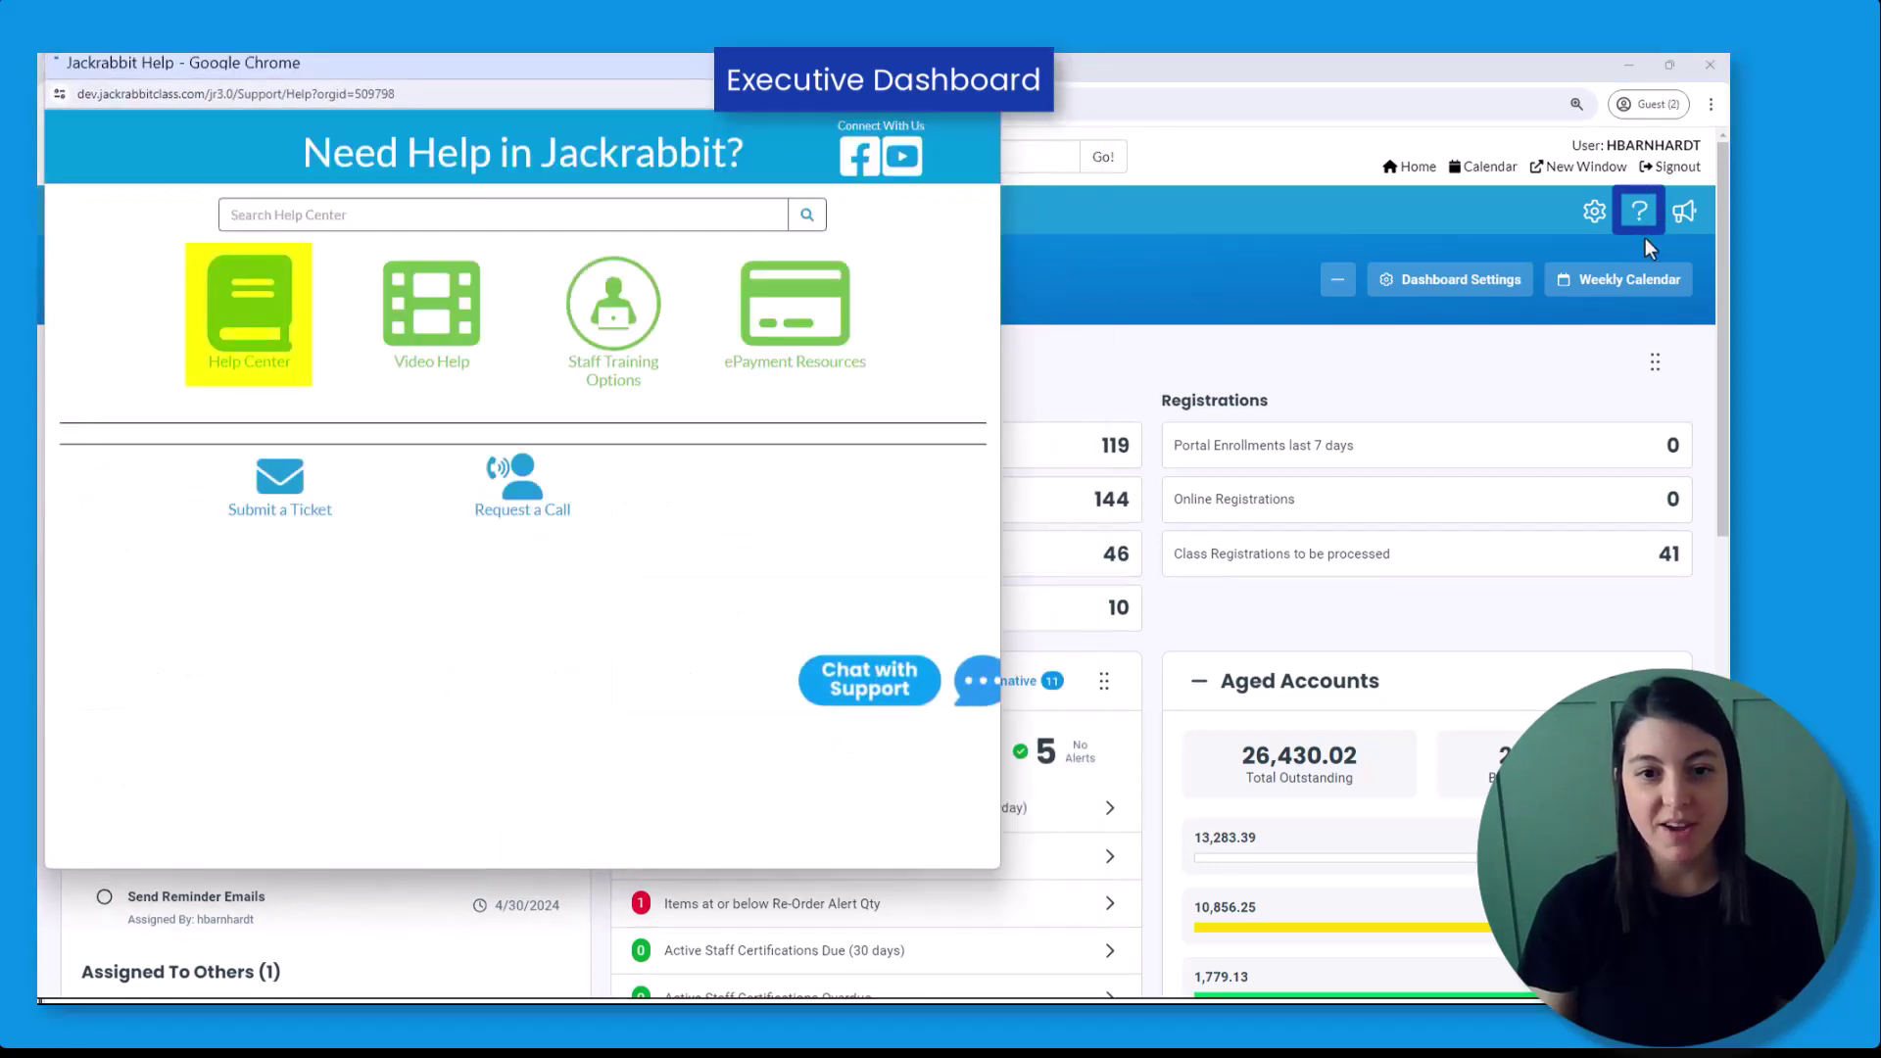